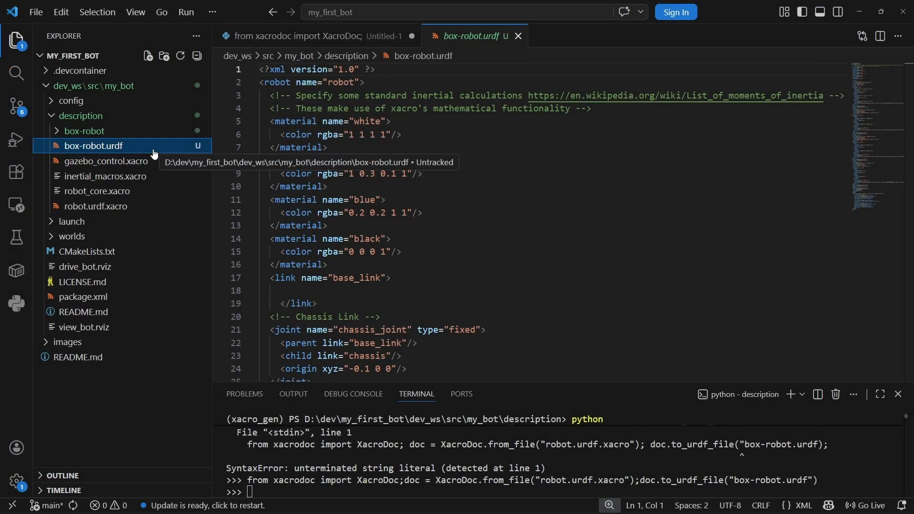
# - Expand the box-robot folder inside description and open its box-robot.usd file
pyautogui.click(75, 136)
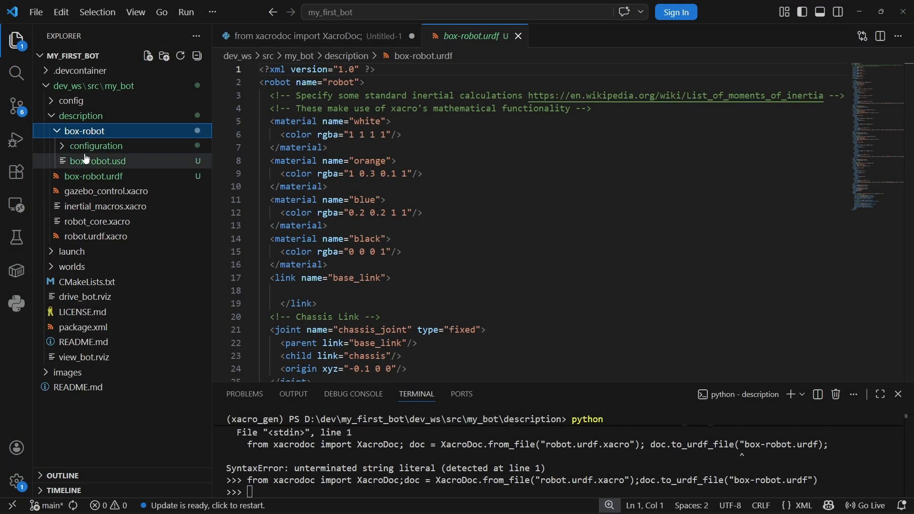
pyautogui.click(85, 161)
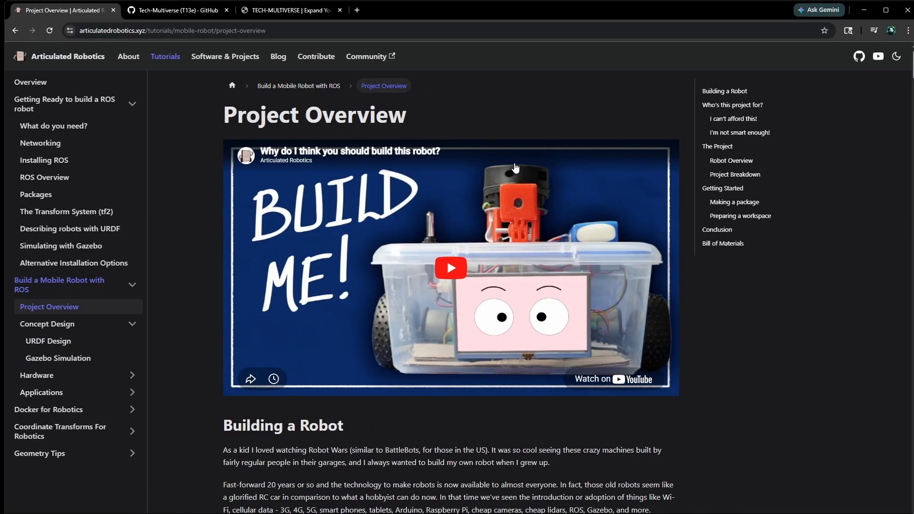
# - On the Tech-Multiverse GitHub page, view the my_first_bot repository's clone options and browse to dev_ws/src/my_bot/description
pyautogui.click(157, 10)
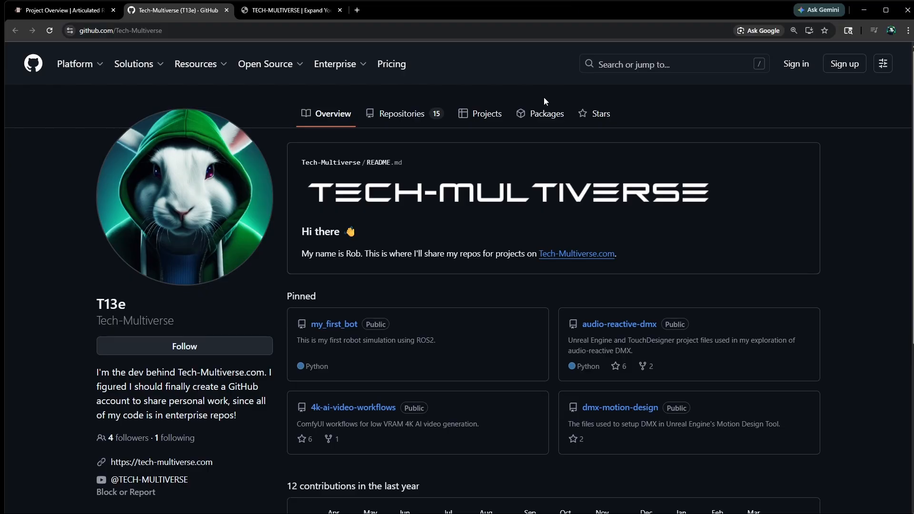
pyautogui.click(334, 323)
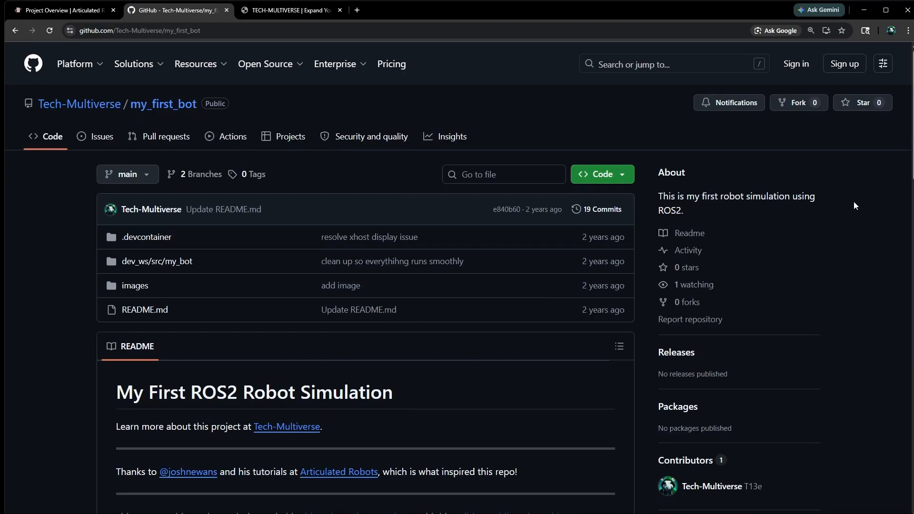
pyautogui.click(631, 178)
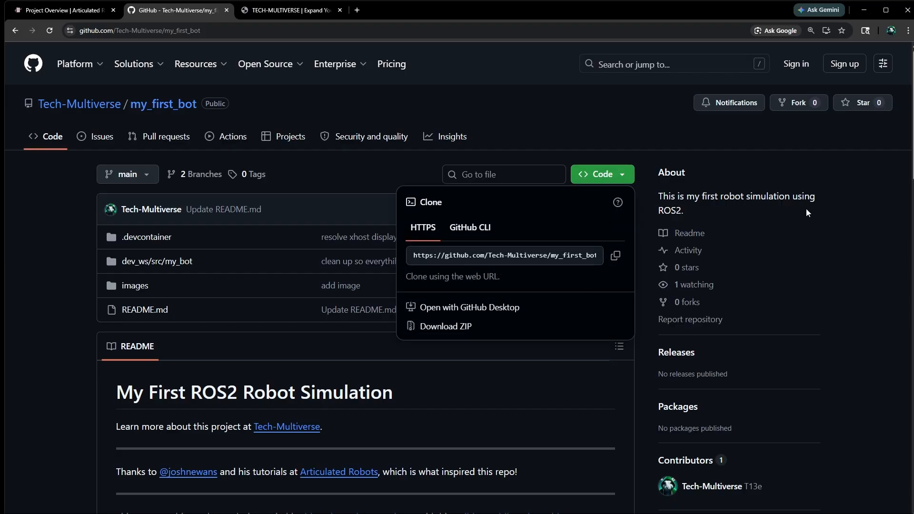
pyautogui.click(886, 241)
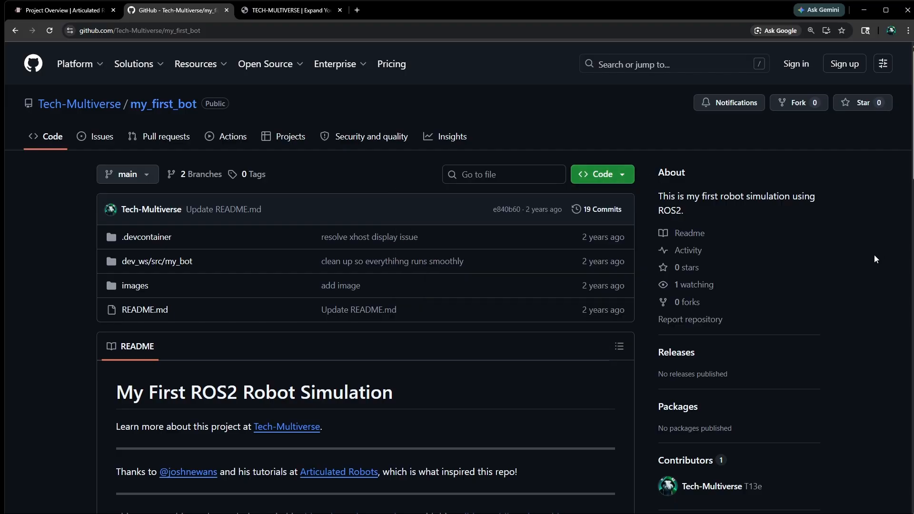
pyautogui.click(166, 263)
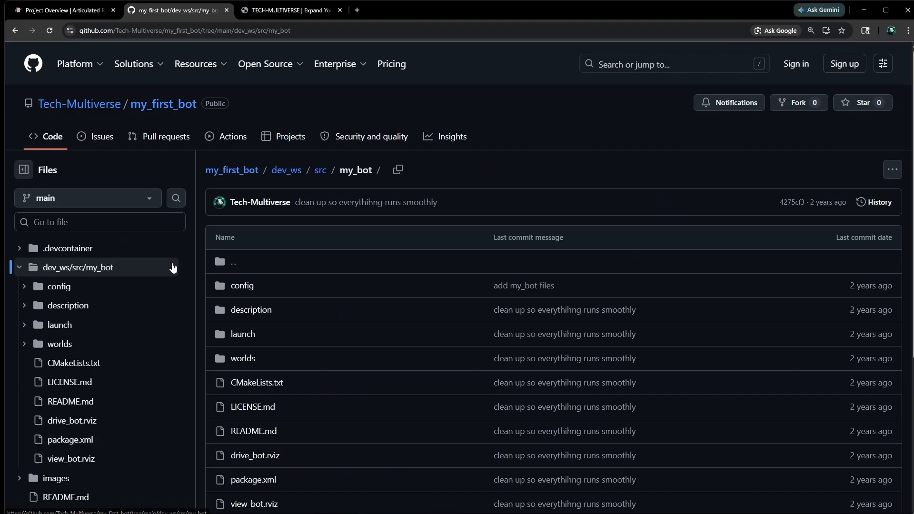
pyautogui.click(251, 310)
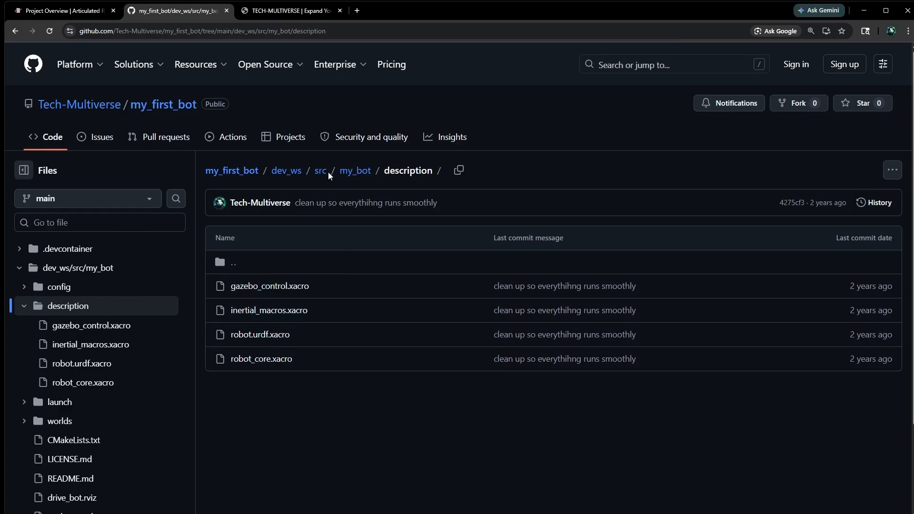
# - Open the Tech-Multiverse article "How to Import a Simple ROS URDF Robot Into Isaac Sim" and read through it
pyautogui.click(271, 10)
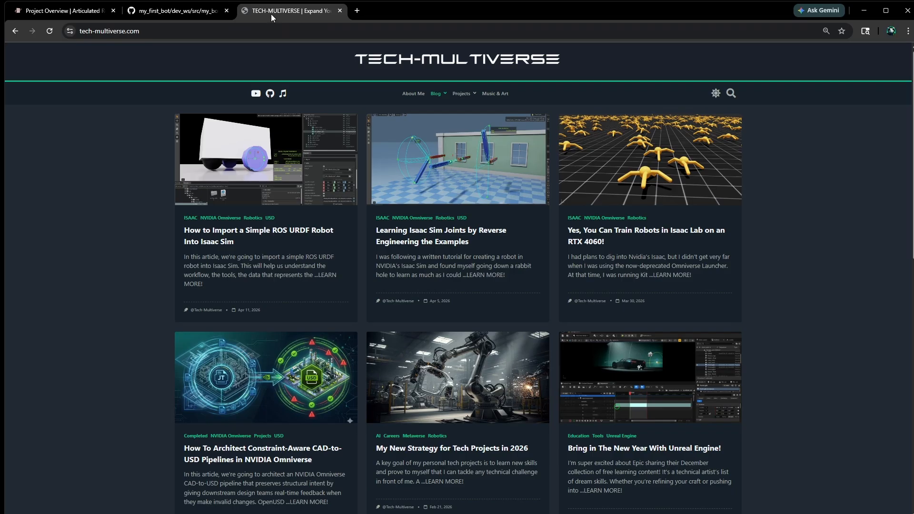
pyautogui.click(291, 161)
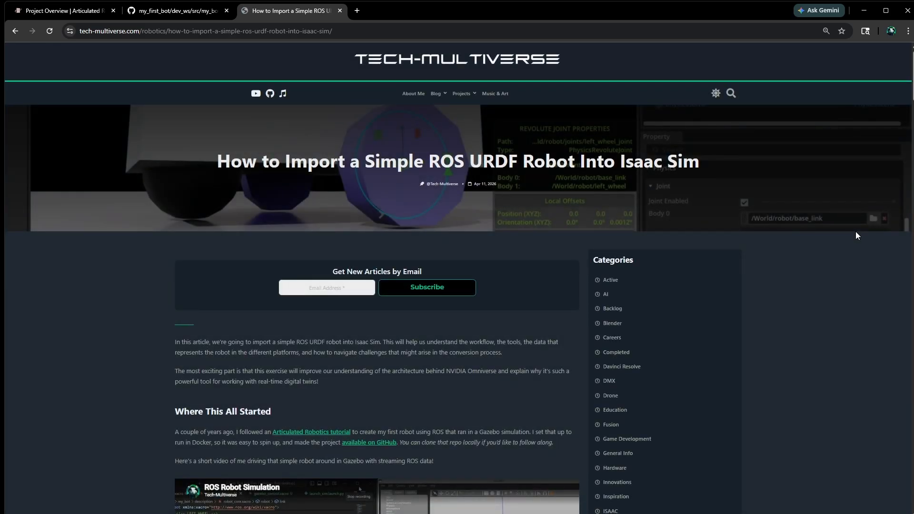
pyautogui.scroll(-10, 858, 268)
pyautogui.scroll(-15, 864, 279)
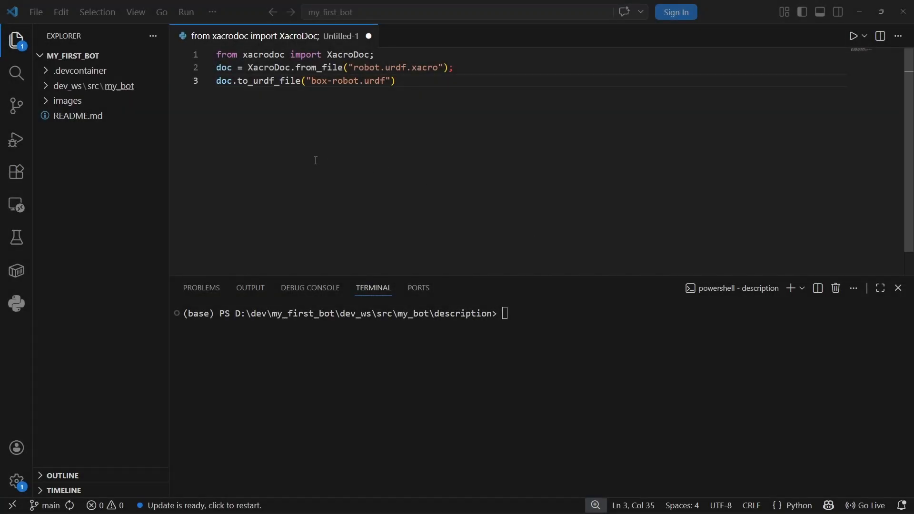
# - In VS Code, expand the my_bot description folder and activate the xacro_gen conda environment in the terminal
pyautogui.click(48, 90)
pyautogui.click(52, 116)
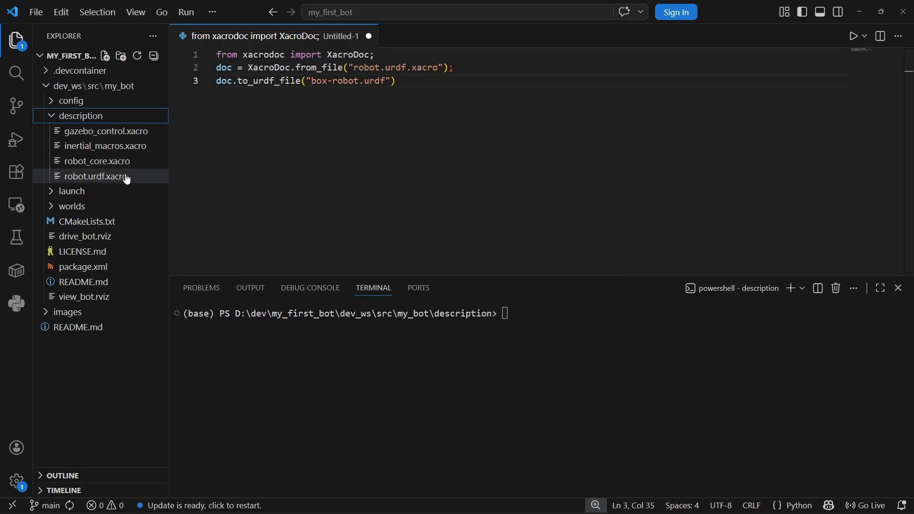
pyautogui.click(262, 341)
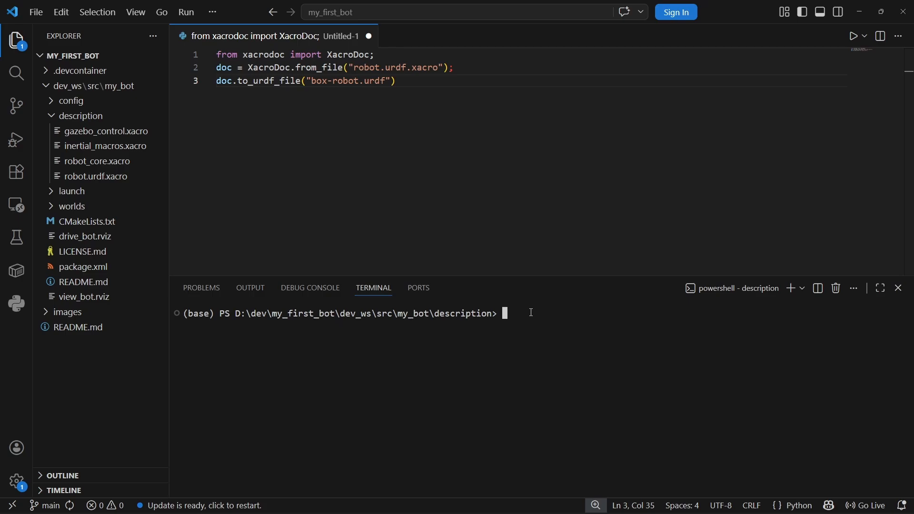
pyautogui.write('conda deactivate')
pyautogui.press('Up')
pyautogui.press('Up')
pyautogui.press('BackSpace')
pyautogui.press('BackSpace')
pyautogui.press('BackSpace')
pyautogui.press('BackSpace')
pyautogui.press('BackSpace')
pyautogui.press('Up')
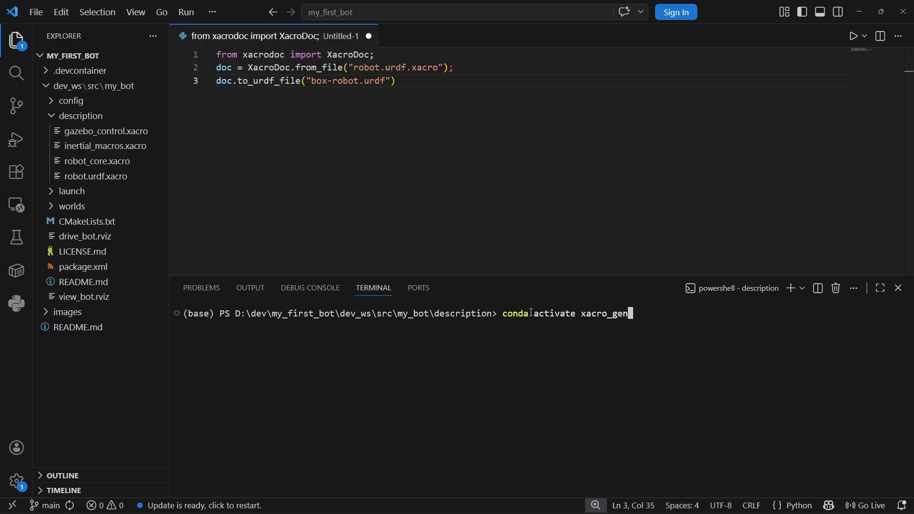
pyautogui.press('Return')
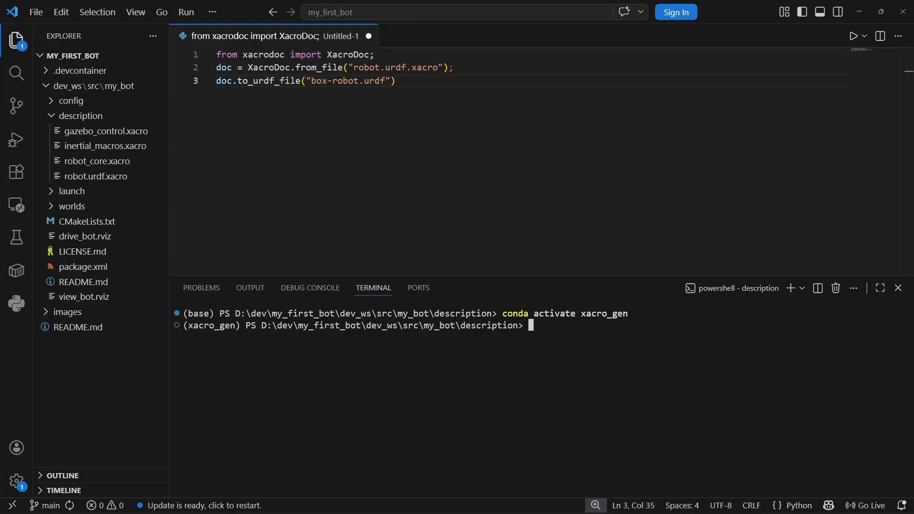
pyautogui.hotkey('alt', 'Tab')
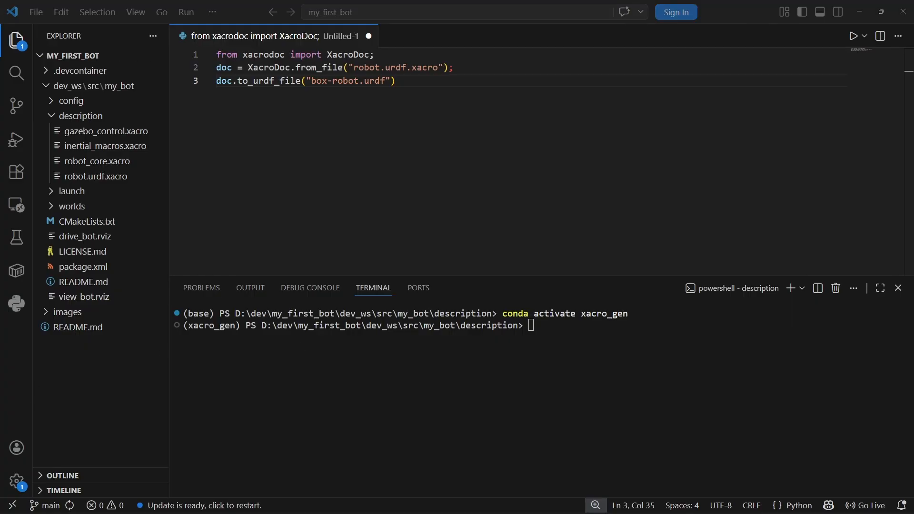
pyautogui.hotkey('alt', 'Tab')
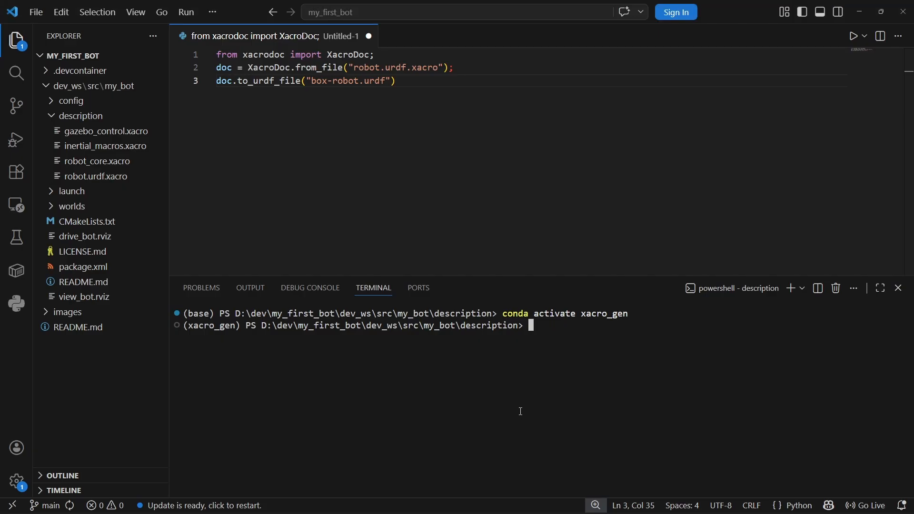
pyautogui.write('pip install xacrodoc')
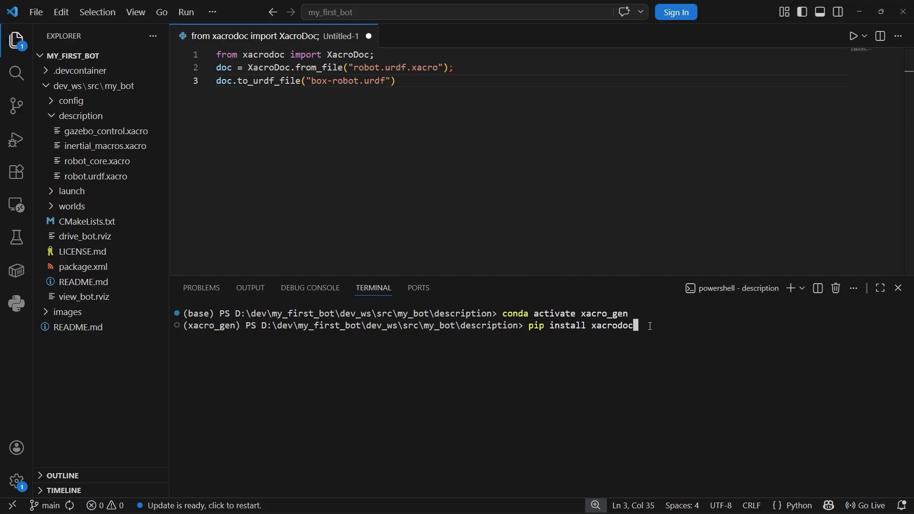
pyautogui.press('BackSpace')
pyautogui.press('BackSpace')
pyautogui.press('BackSpace')
pyautogui.press('BackSpace')
pyautogui.press('BackSpace')
pyautogui.press('BackSpace')
pyautogui.press('BackSpace')
pyautogui.press('BackSpace')
pyautogui.press('BackSpace')
pyautogui.press('BackSpace')
pyautogui.press('BackSpace')
pyautogui.press('BackSpace')
pyautogui.press('BackSpace')
pyautogui.press('BackSpace')
pyautogui.press('BackSpace')
pyautogui.press('BackSpace')
pyautogui.press('BackSpace')
pyautogui.press('BackSpace')
pyautogui.press('BackSpace')
pyautogui.press('BackSpace')
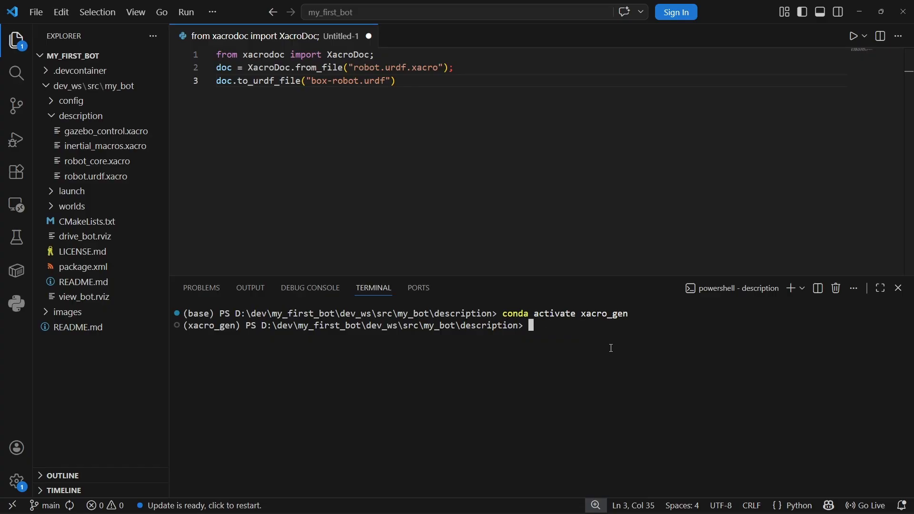
# - Examine the three-line XacroDoc script, gazebo_control.xacro, and the robot_core and gazebo_control includes in robot.urdf.xacro
pyautogui.moveTo(410, 82); pyautogui.dragTo(205, 57)
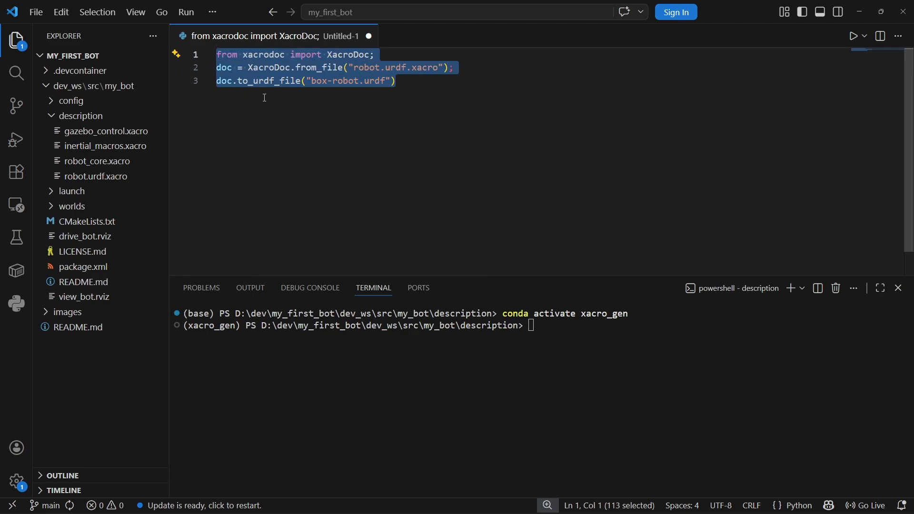
pyautogui.click(109, 133)
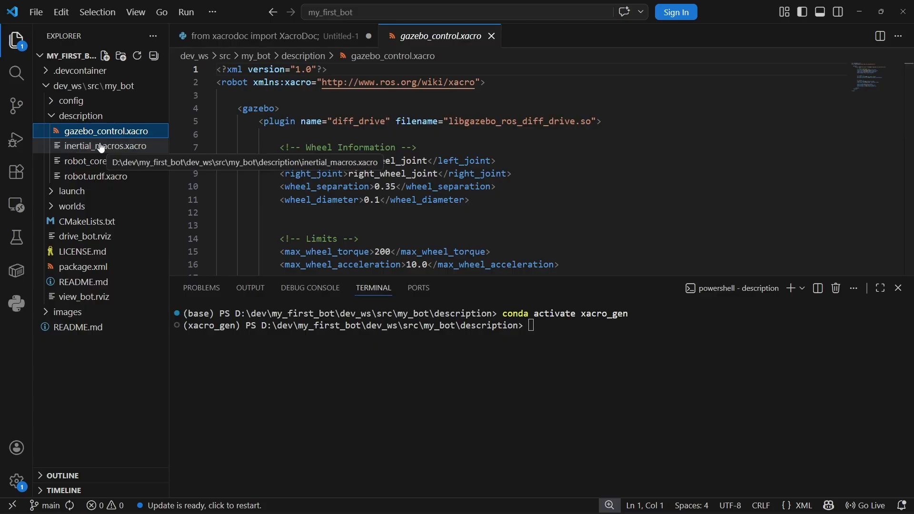
pyautogui.click(95, 176)
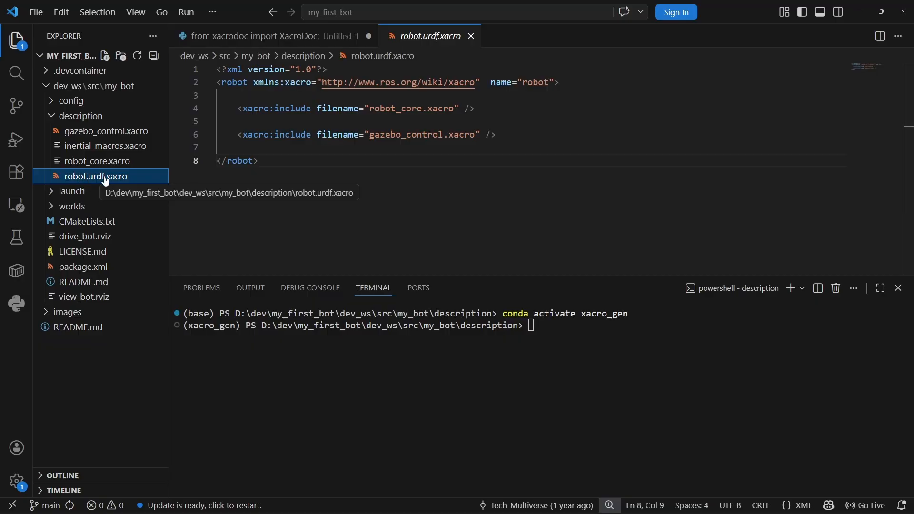
pyautogui.doubleClick(438, 109)
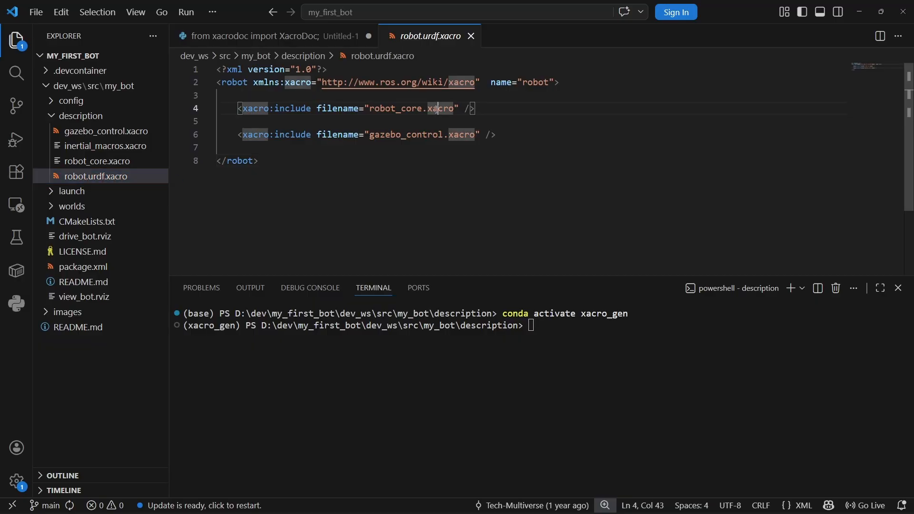
pyautogui.click(403, 113)
pyautogui.doubleClick(406, 134)
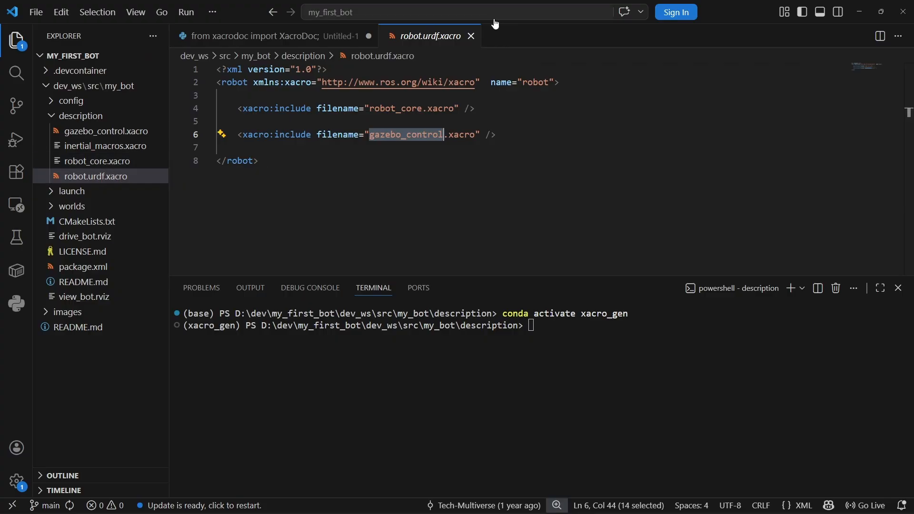
pyautogui.click(471, 36)
# - Start Python in the terminal and run the three-line XacroDoc script as one line to convert robot.urdf.xacro into box-robot.urdf
pyautogui.click(398, 83)
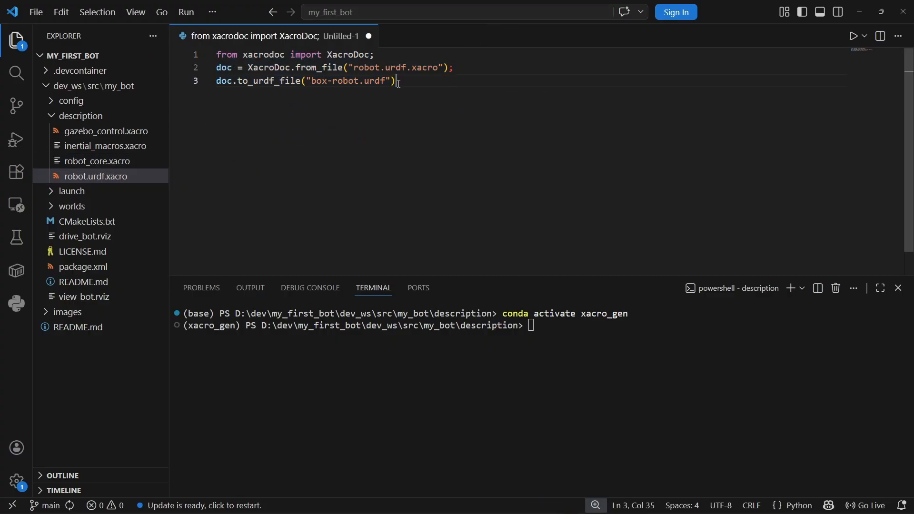
pyautogui.click(552, 350)
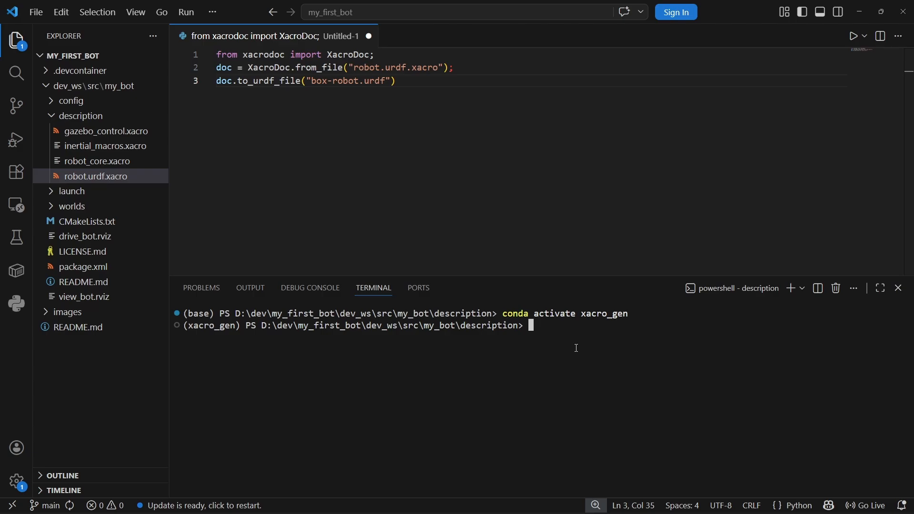
pyautogui.write('python')
pyautogui.press('Return')
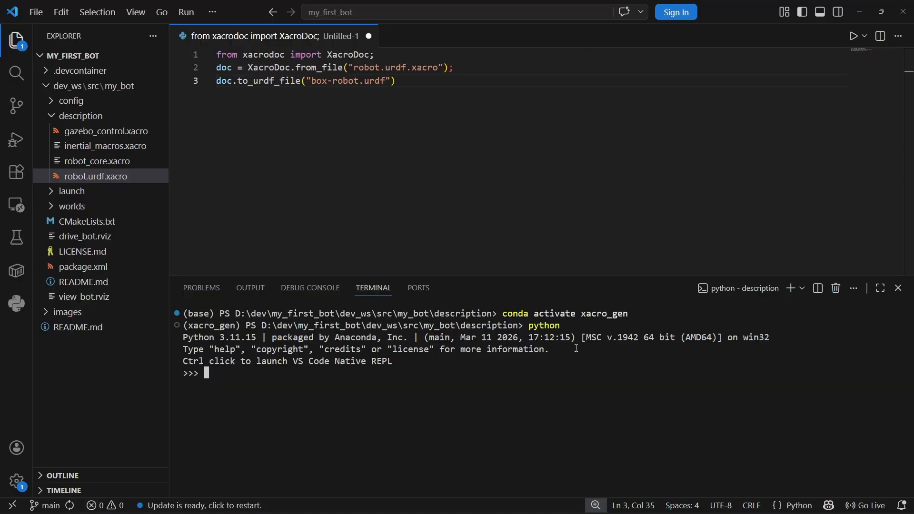
pyautogui.hotkey('ctrl', 'v')
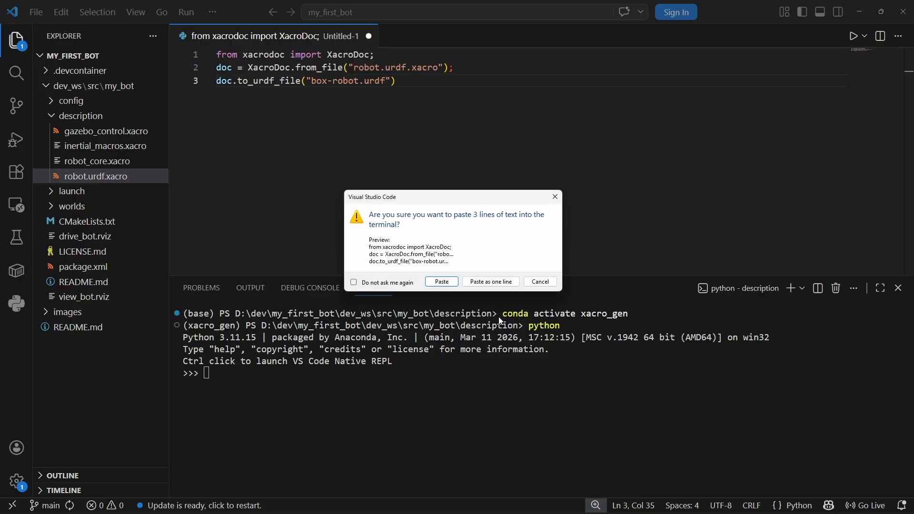
pyautogui.click(490, 281)
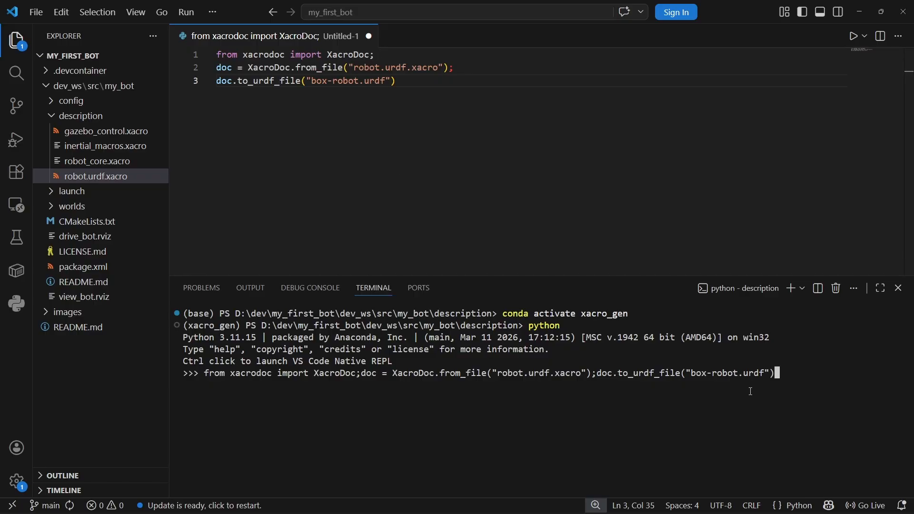
pyautogui.press('Return')
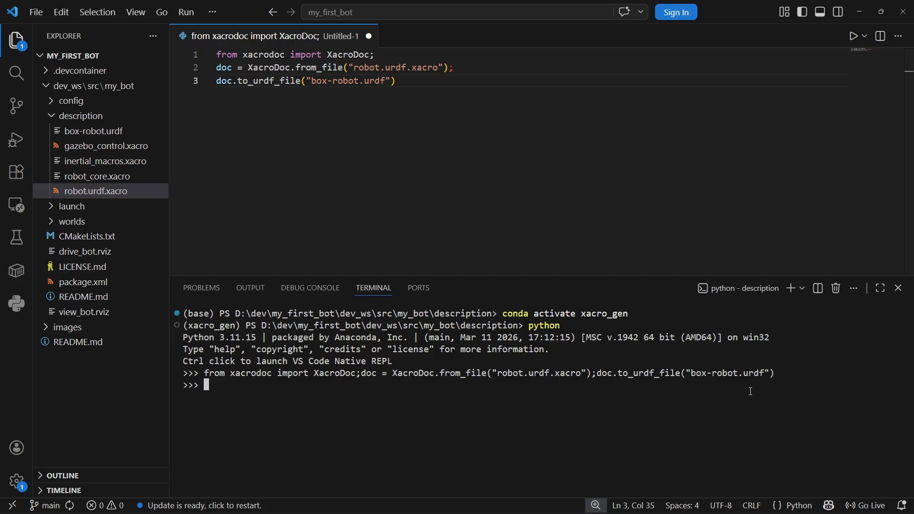
# - Open the generated box-robot.urdf file and review its contents
pyautogui.click(82, 133)
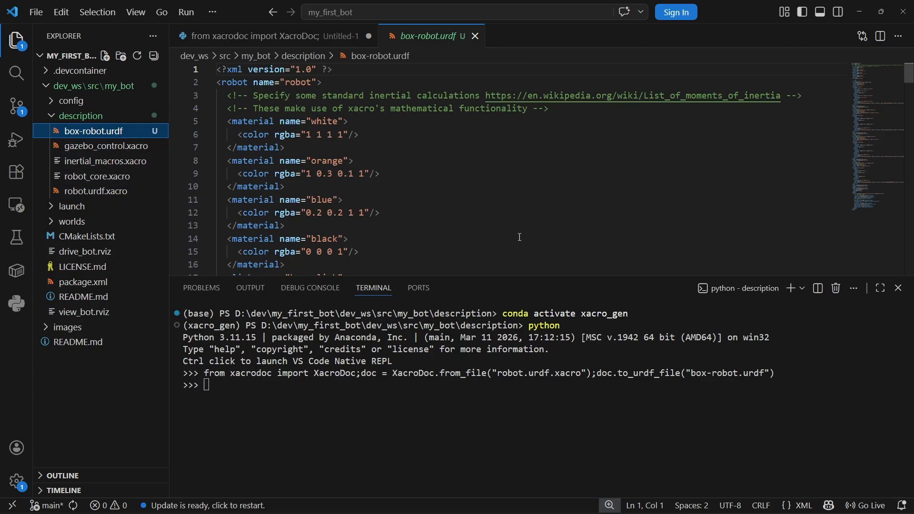
pyautogui.scroll(-8, 471, 164)
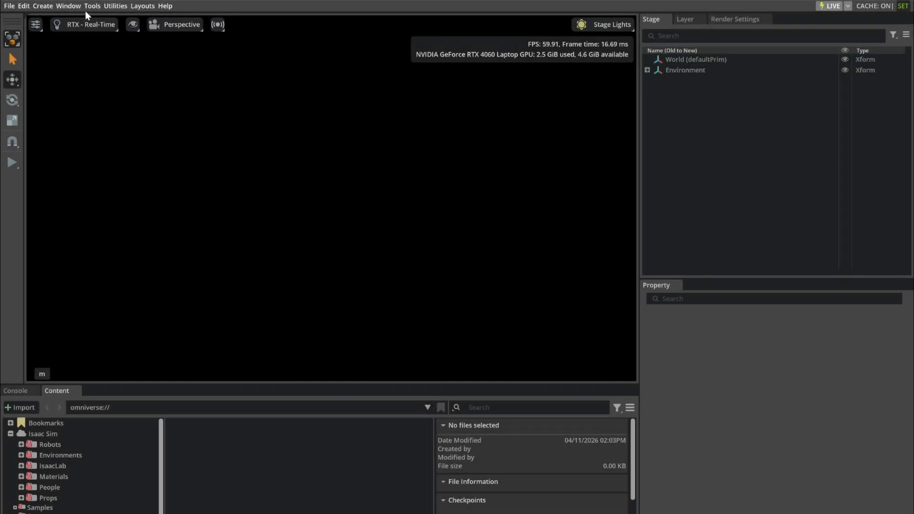
# - In Isaac Sim, search all extensions for urdf and check that the URDF Importer Extension is enabled
pyautogui.click(71, 6)
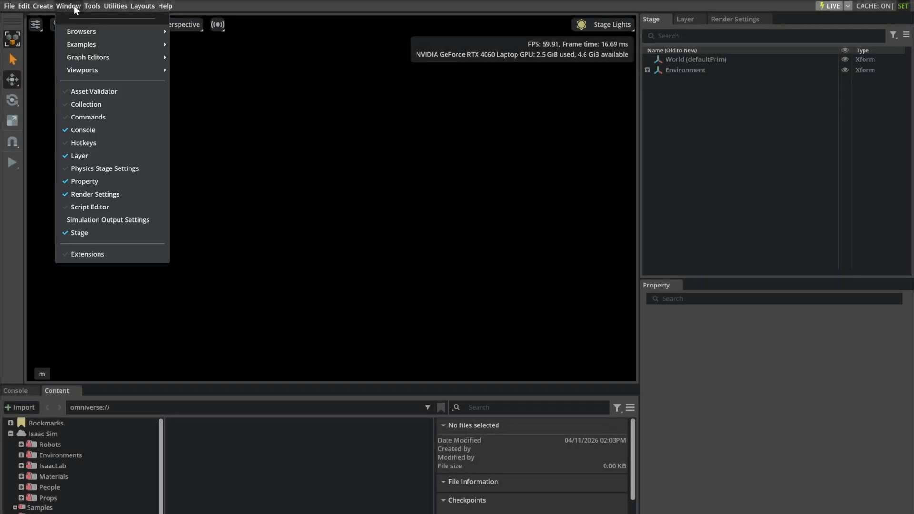
pyautogui.click(95, 253)
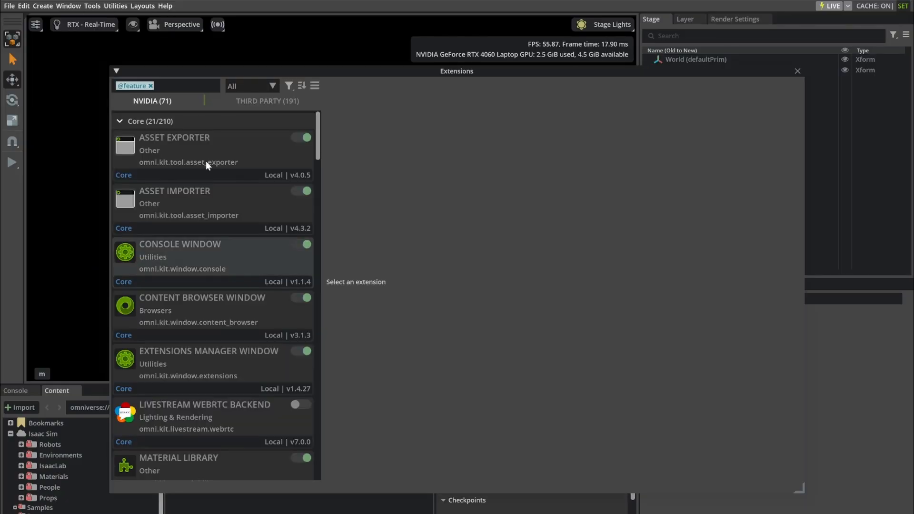
pyautogui.click(150, 85)
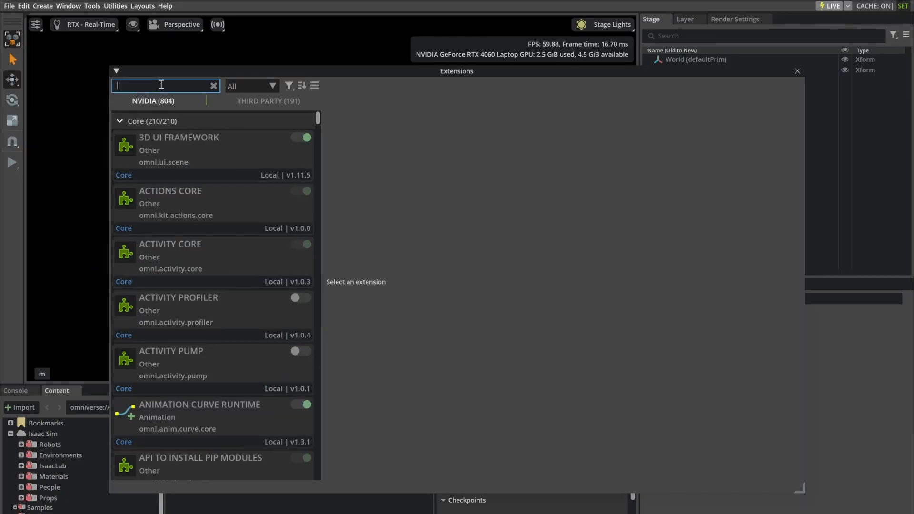
pyautogui.write('urdf')
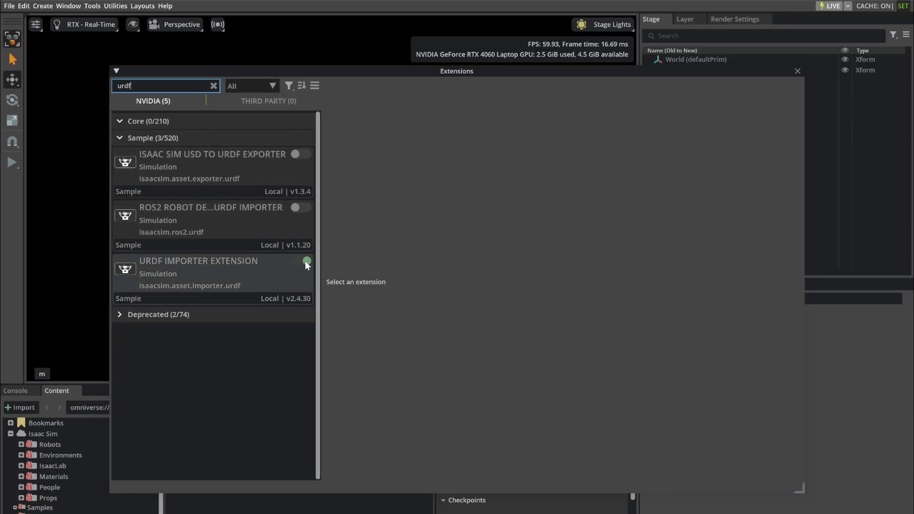
pyautogui.click(798, 71)
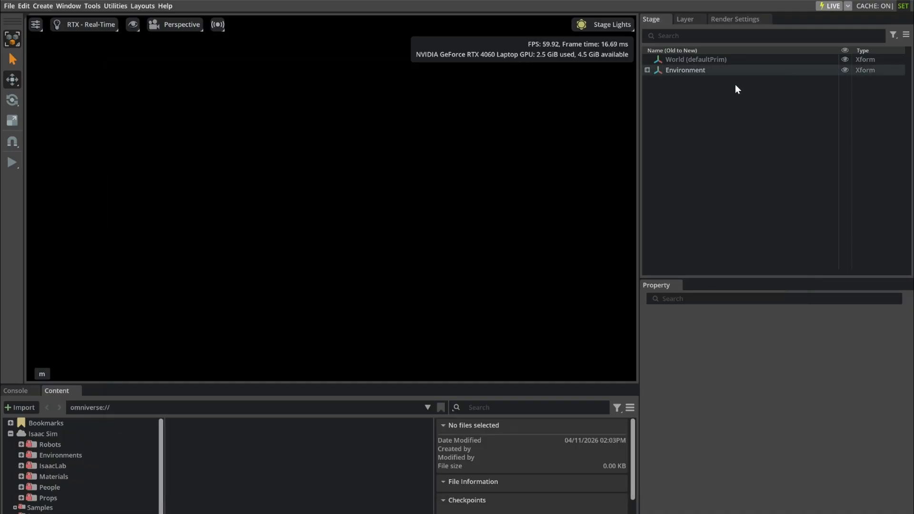
# - Import box-robot.urdf from the my_bot description folder as a referenced model with a moveable base, accepting the proposed output path
pyautogui.click(11, 6)
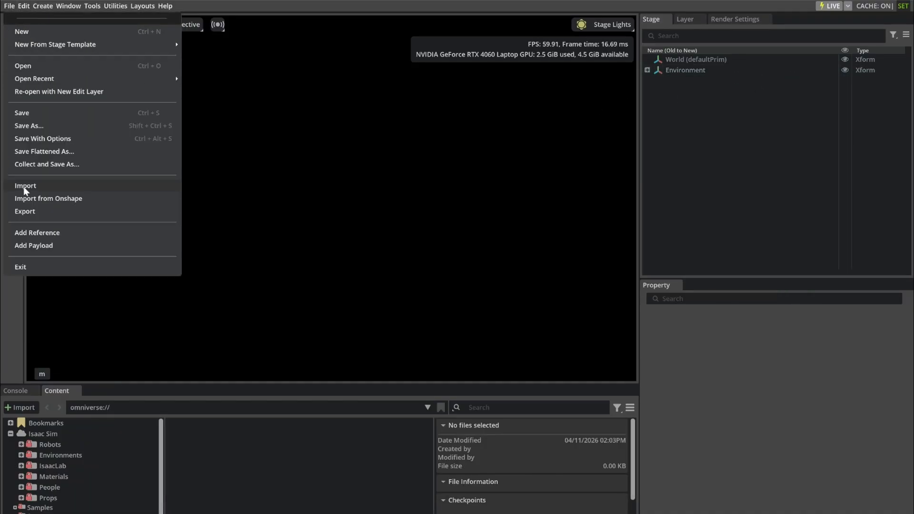
pyautogui.click(25, 187)
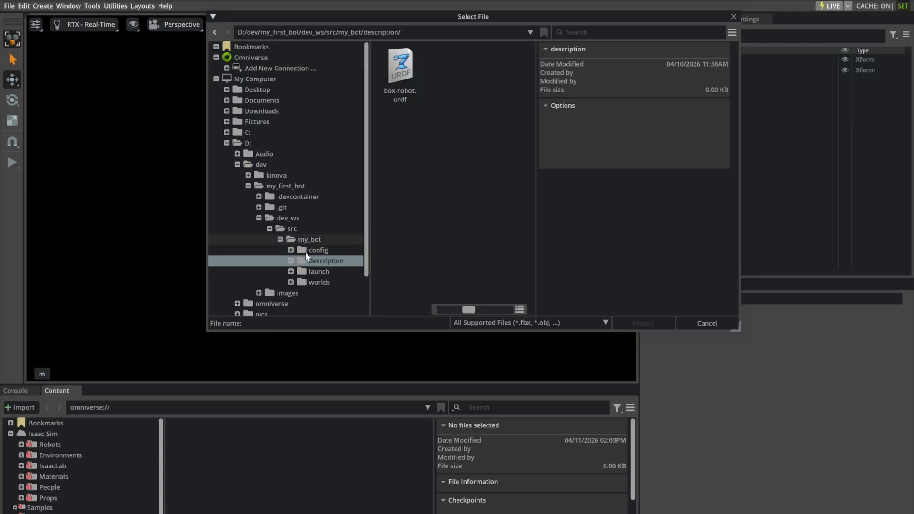
pyautogui.click(405, 72)
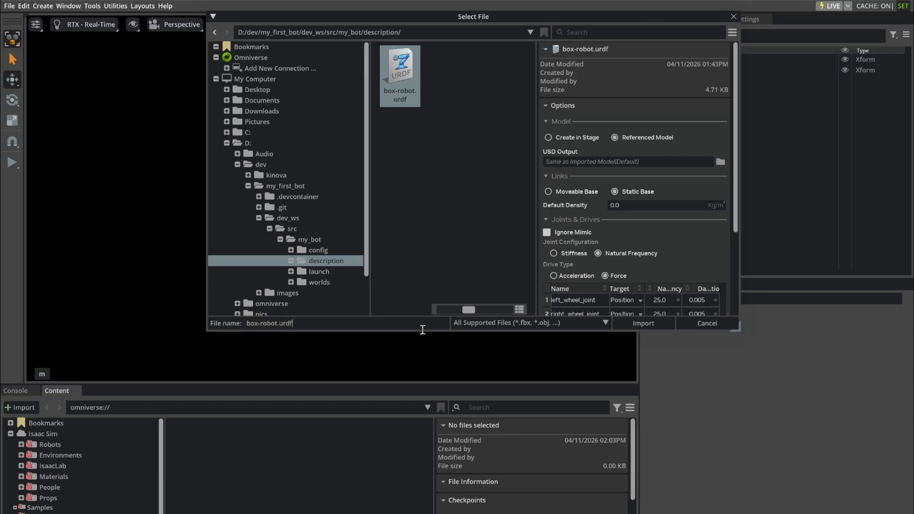
pyautogui.moveTo(422, 329); pyautogui.dragTo(416, 466)
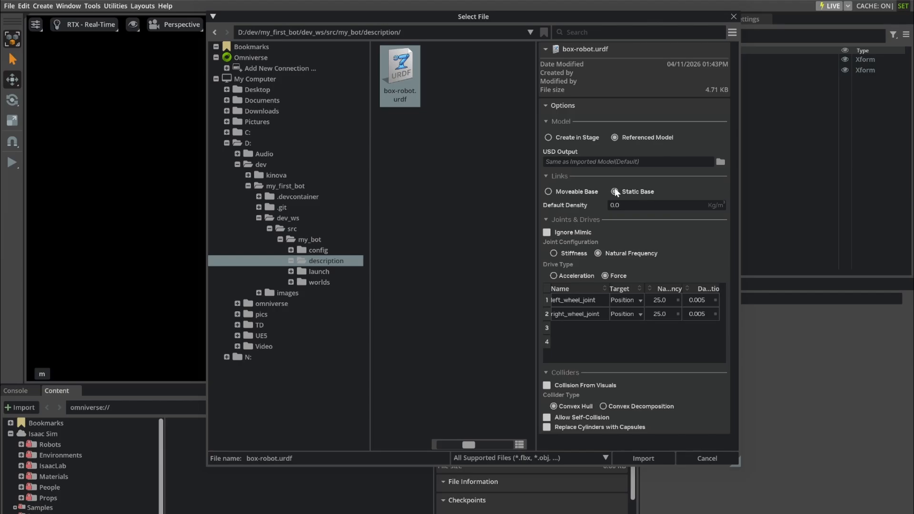
pyautogui.click(563, 191)
pyautogui.moveTo(553, 255)
pyautogui.click(638, 460)
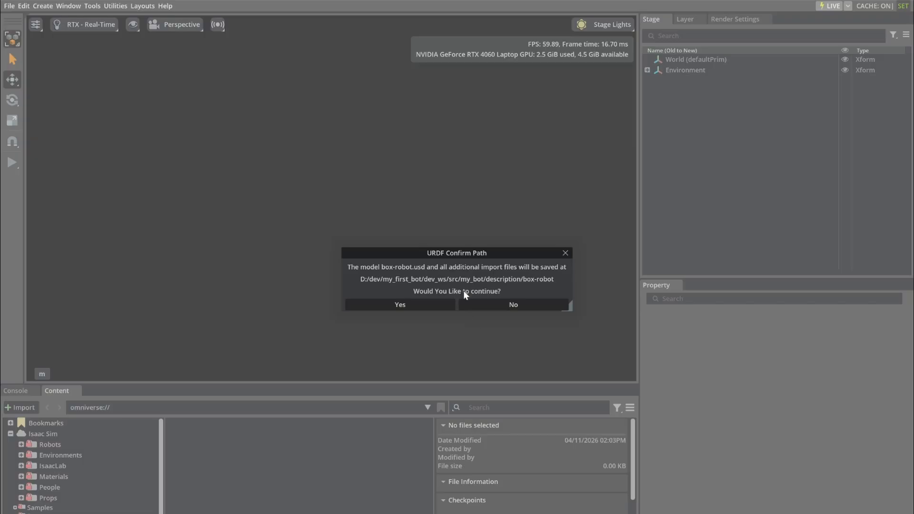
pyautogui.click(432, 305)
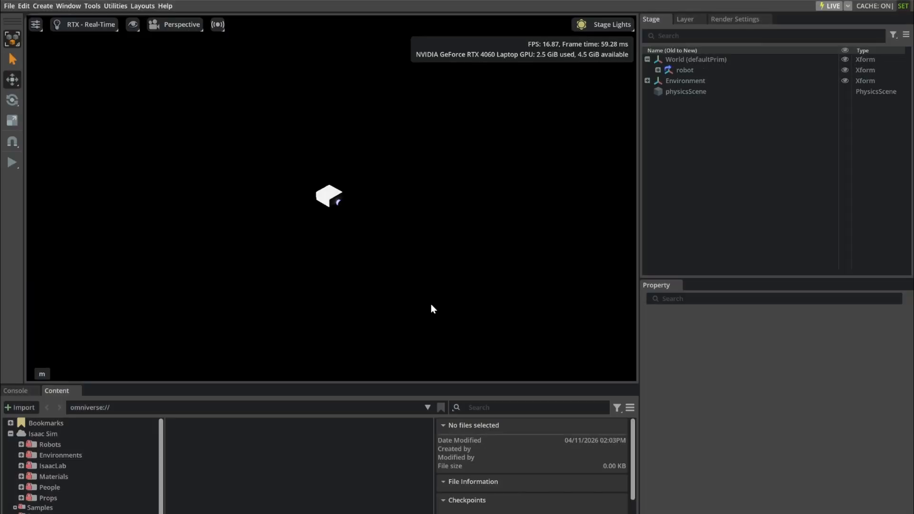
# - Switch the viewport lighting to the Default light rig and frame the robot's chassis box in the view
pyautogui.click(606, 23)
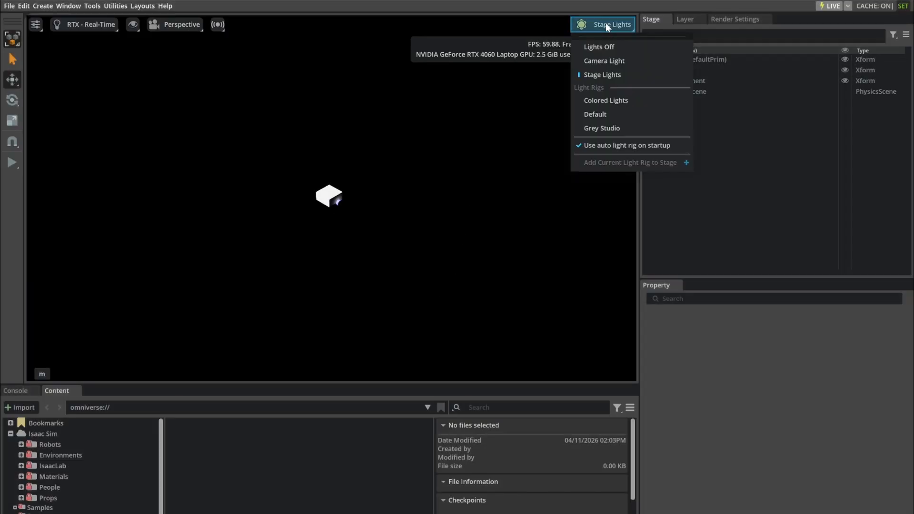
pyautogui.click(601, 115)
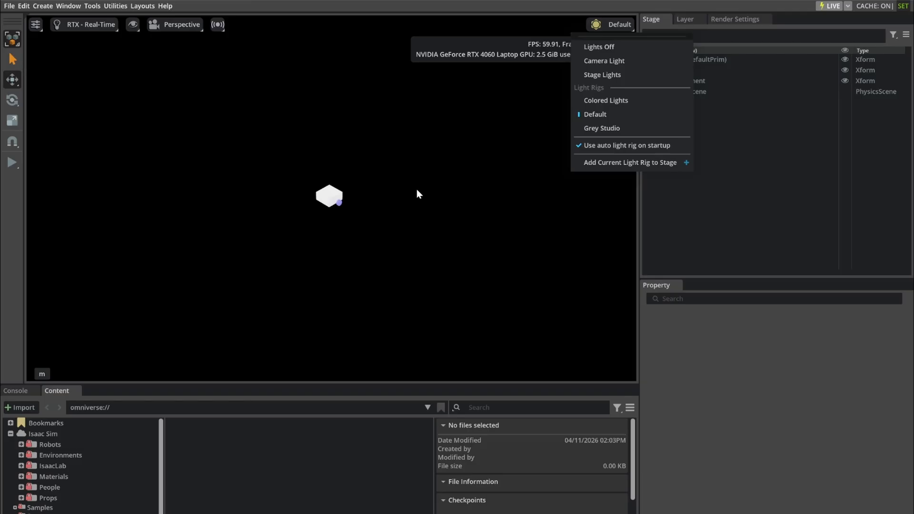
pyautogui.click(332, 200)
pyautogui.click(329, 200)
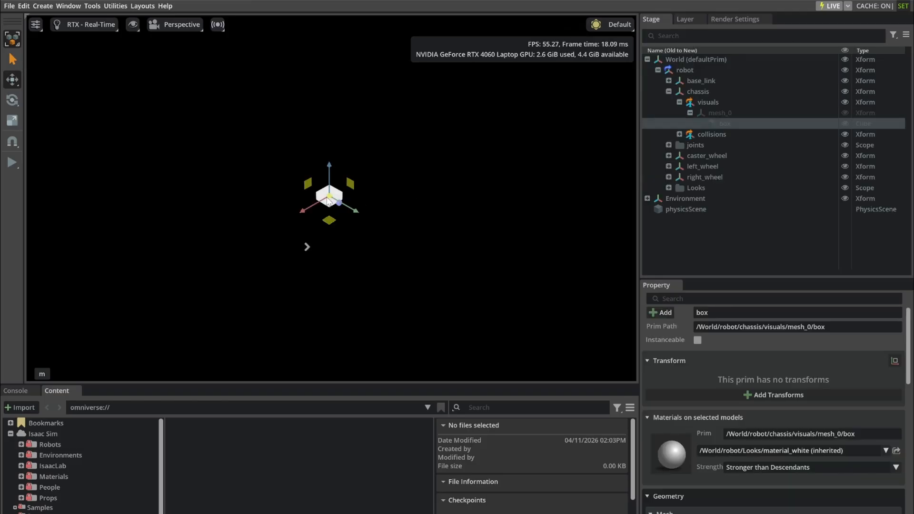
pyautogui.press('f')
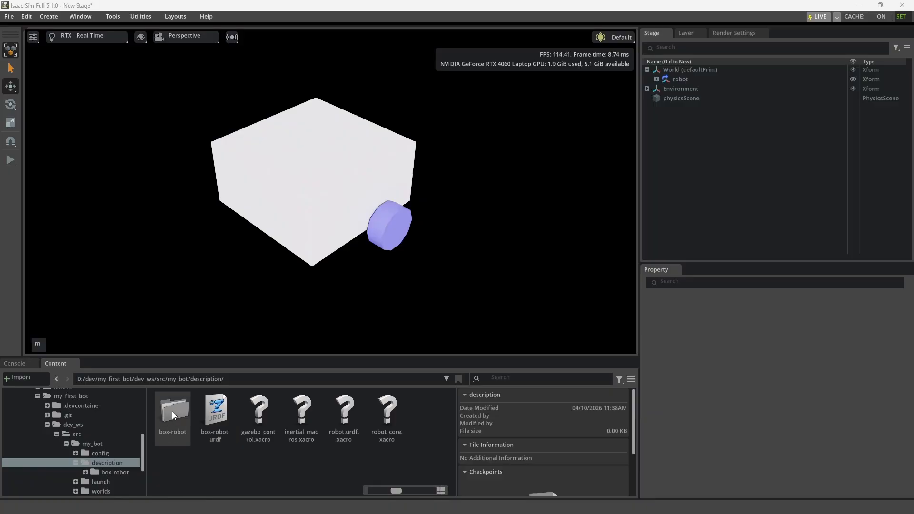
# - Examine the USD files in the generated box-robot folder and its configuration subfolder
pyautogui.click(98, 473)
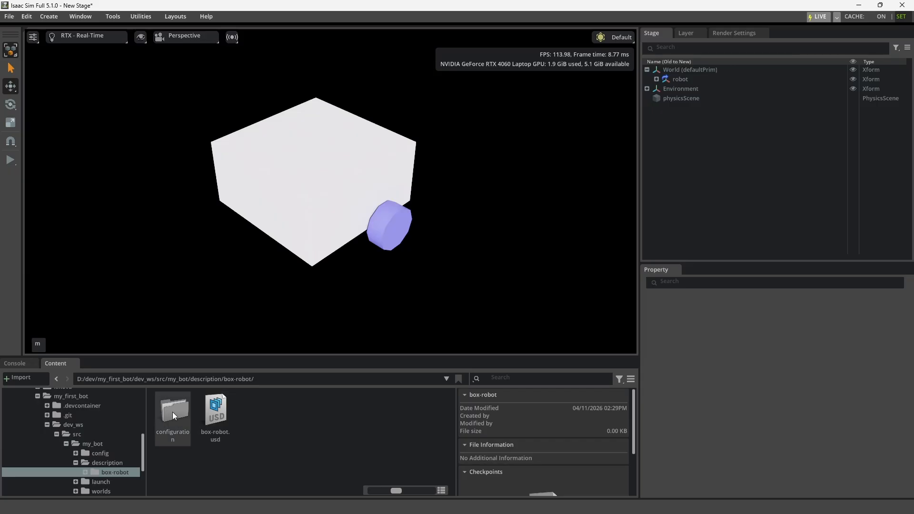
pyautogui.click(85, 469)
pyautogui.click(113, 481)
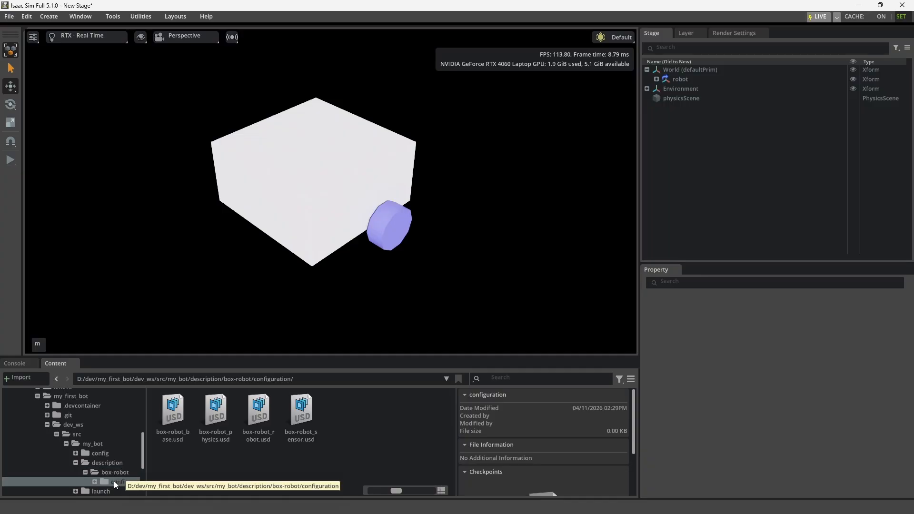
pyautogui.click(110, 472)
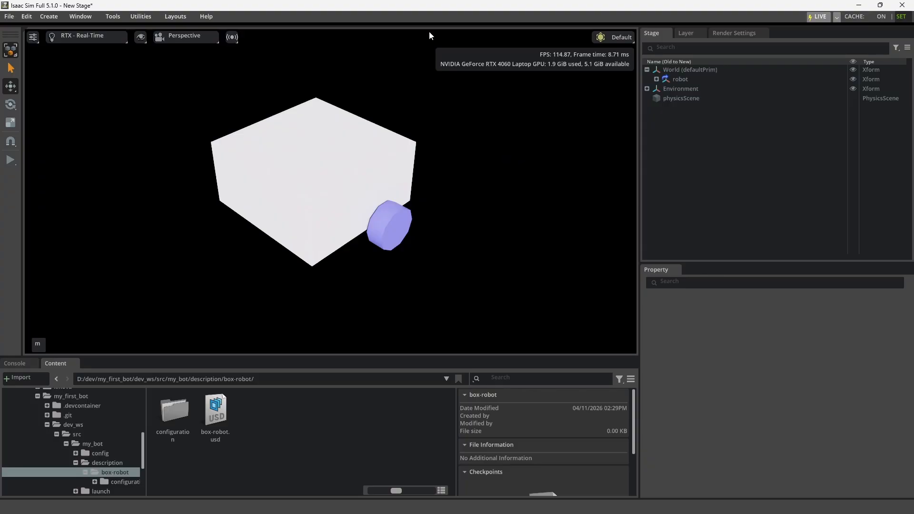
# - Add a physics ground plane to the stage
pyautogui.click(58, 18)
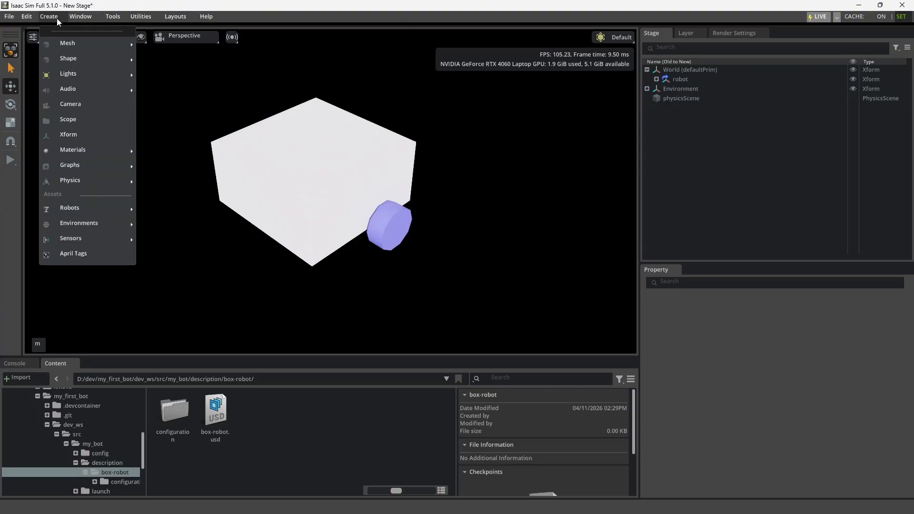
pyautogui.moveTo(72, 179)
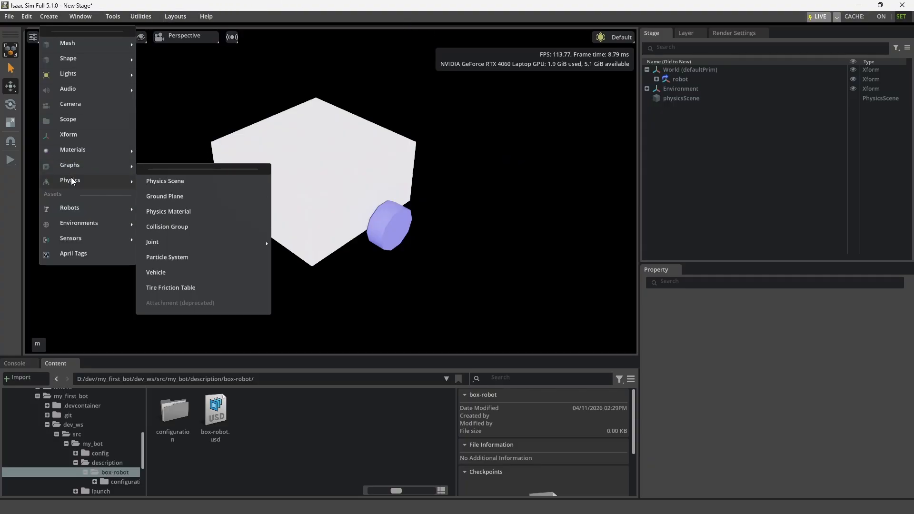
pyautogui.click(182, 196)
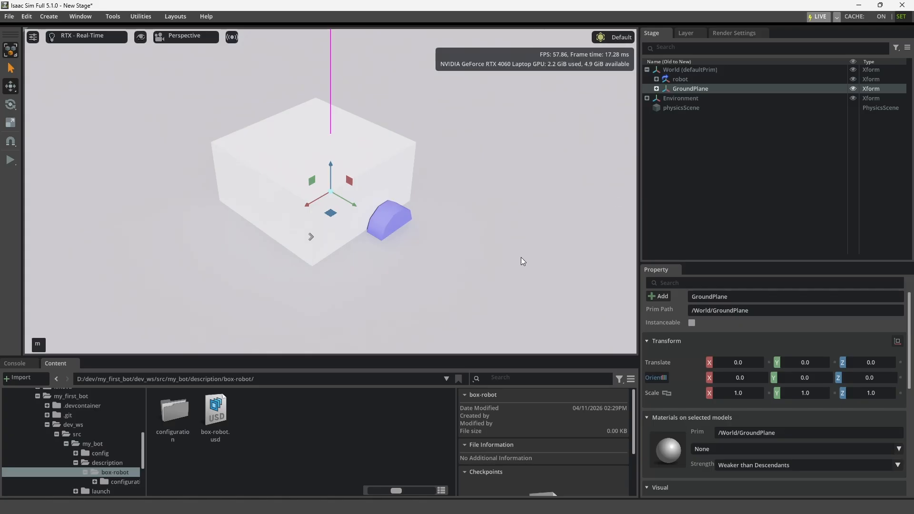
# - Raise the whole robot along Z to about 0.05 so its wheels clear the ground plane, and deselect it
pyautogui.moveTo(521, 256); pyautogui.dragTo(381, 264, button='right')
pyautogui.moveTo(381, 264); pyautogui.dragTo(92, 249, button='middle')
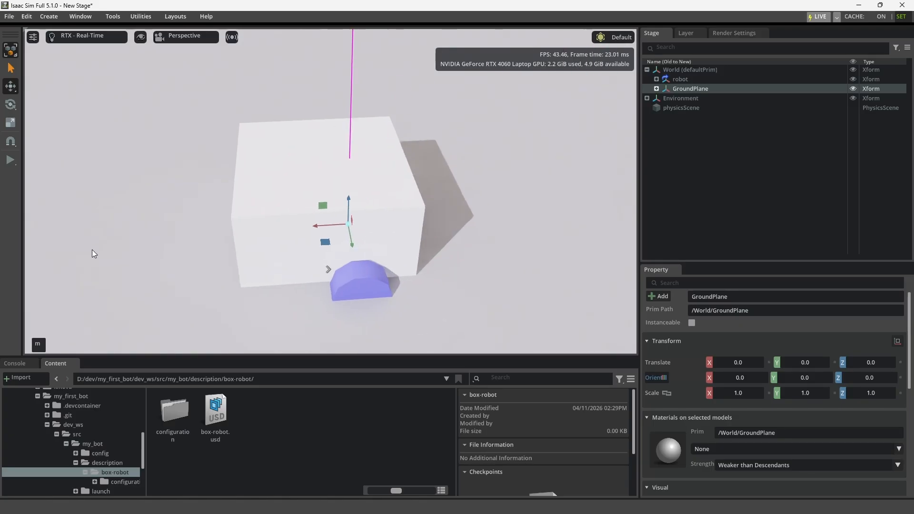
pyautogui.moveTo(463, 256); pyautogui.dragTo(459, 195, button='middle')
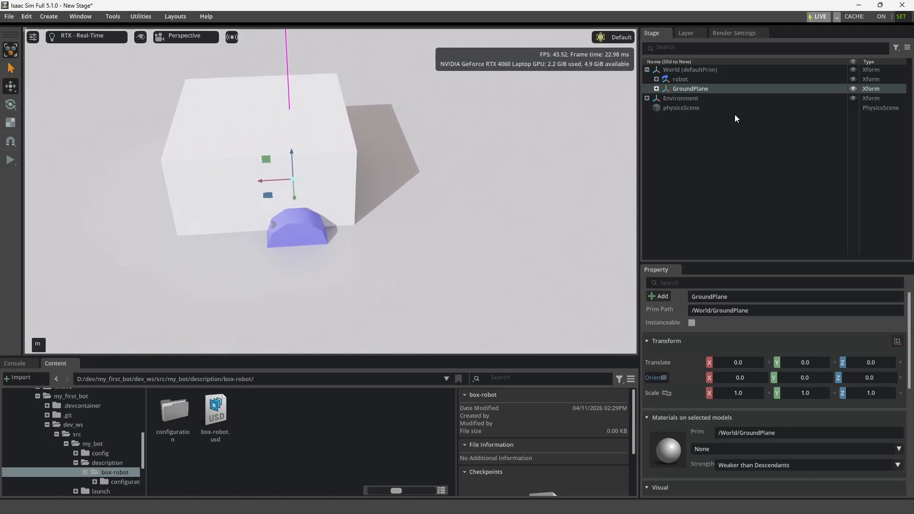
pyautogui.click(681, 80)
pyautogui.moveTo(453, 228); pyautogui.dragTo(401, 145, button='right')
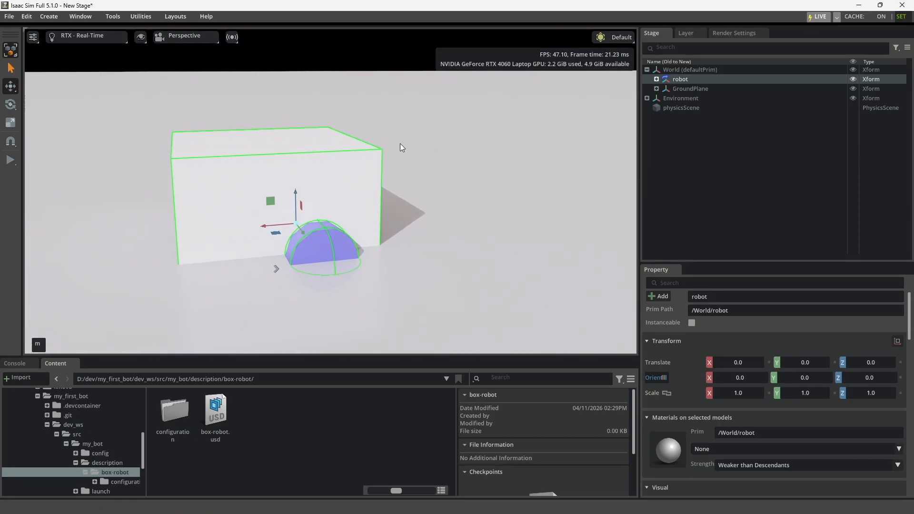
pyautogui.moveTo(299, 193); pyautogui.dragTo(292, 163)
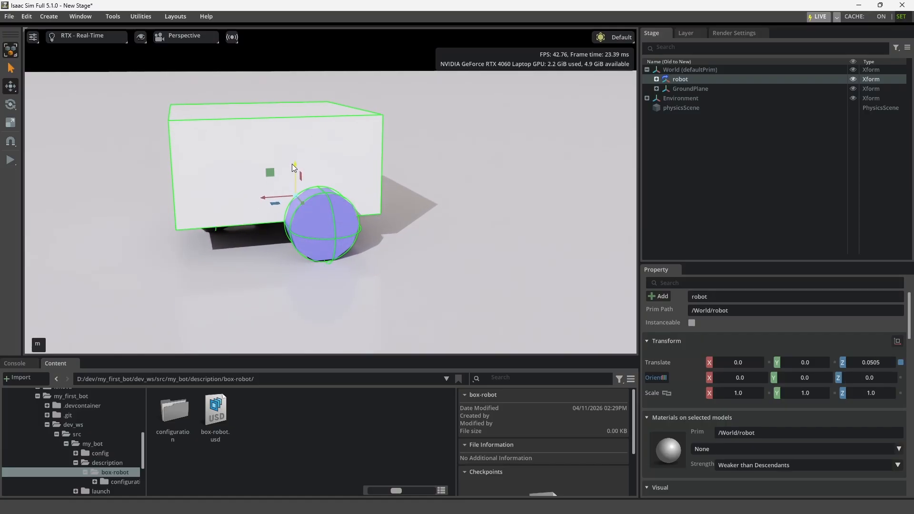
pyautogui.click(682, 190)
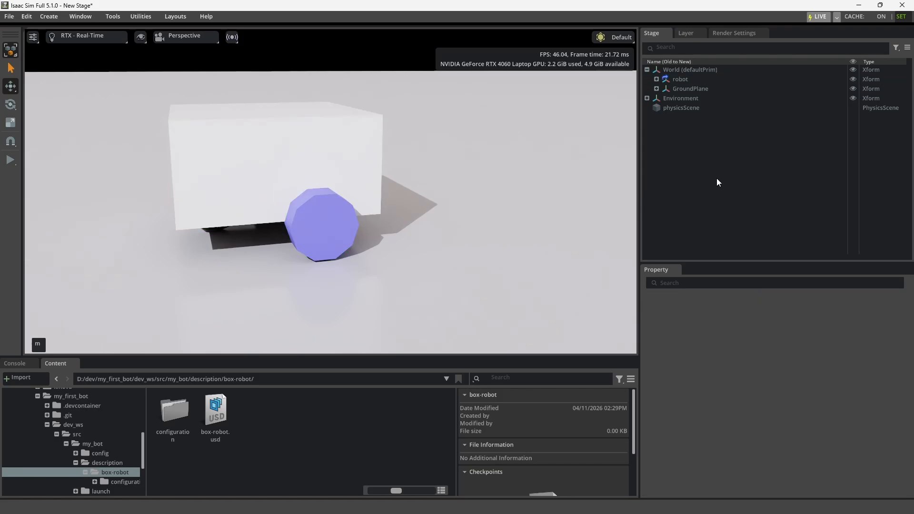
# - Start the simulation and examine up close how the robot's wheels rest on the ground plane
pyautogui.click(9, 162)
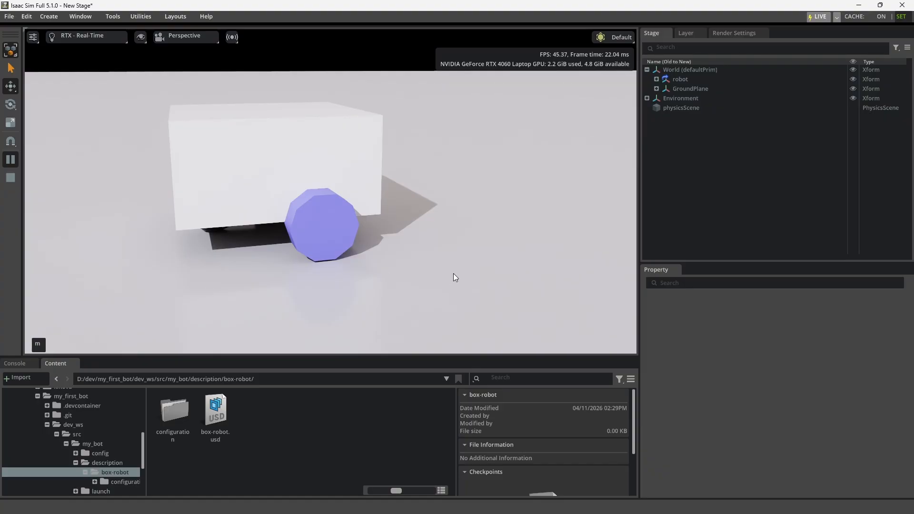
pyautogui.moveTo(453, 274); pyautogui.dragTo(438, 214, button='right')
pyautogui.moveTo(466, 259); pyautogui.dragTo(476, 178, button='middle')
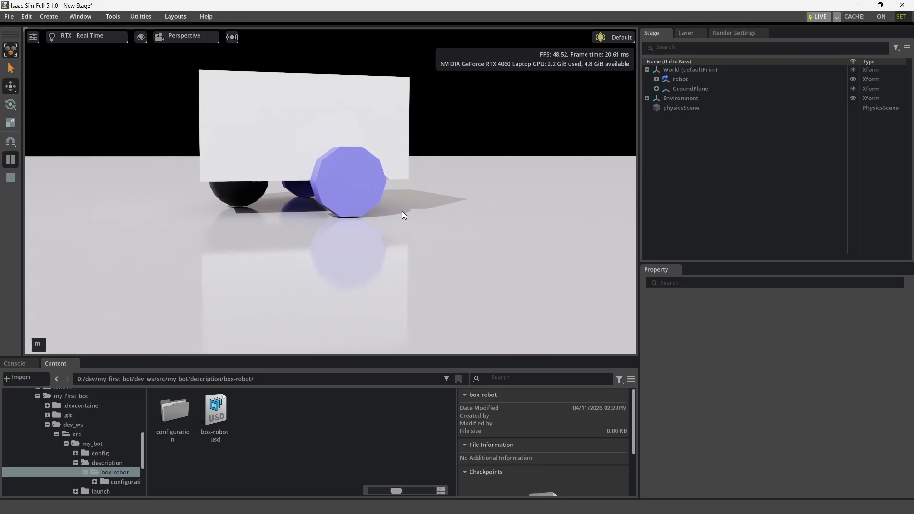
pyautogui.scroll(4, 367, 186)
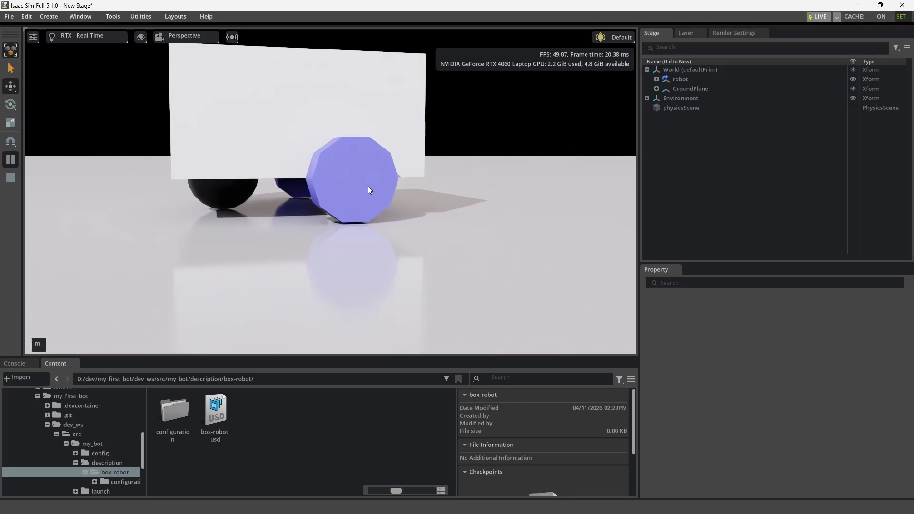
pyautogui.moveTo(367, 188); pyautogui.dragTo(367, 214, button='middle')
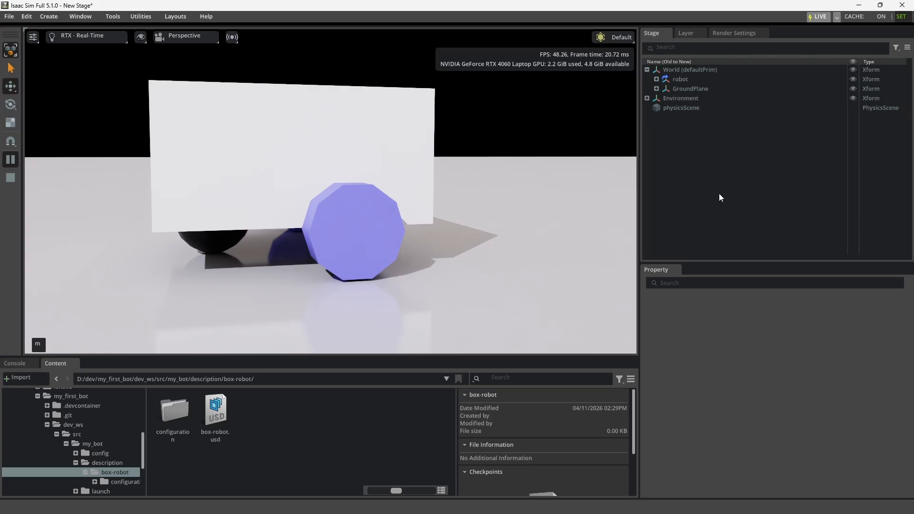
# - Expand the robot's left_wheel in the stage tree and examine its visuals and collisions prims with their nested geometry
pyautogui.click(655, 79)
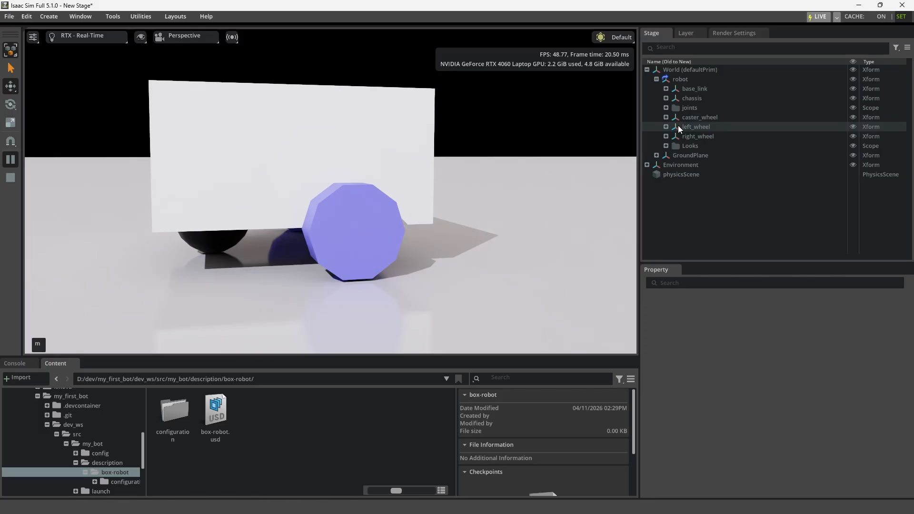
pyautogui.click(666, 126)
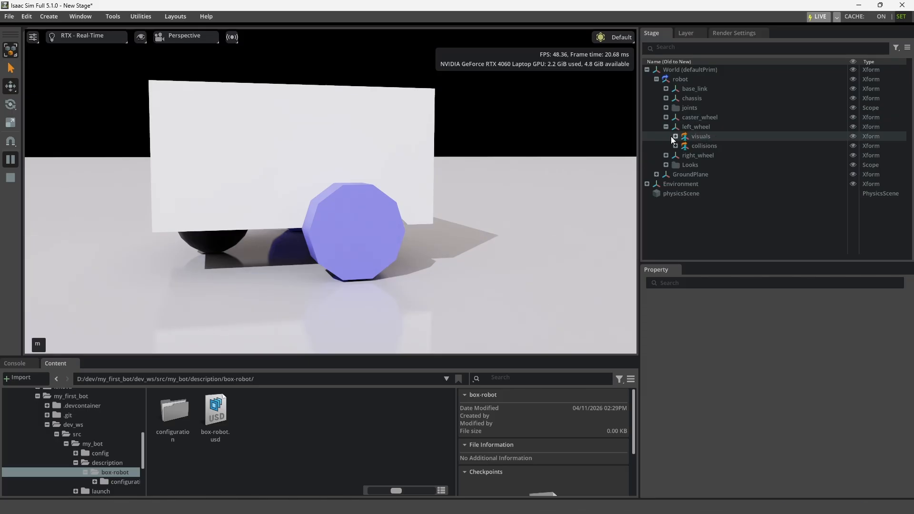
pyautogui.click(676, 136)
pyautogui.click(707, 136)
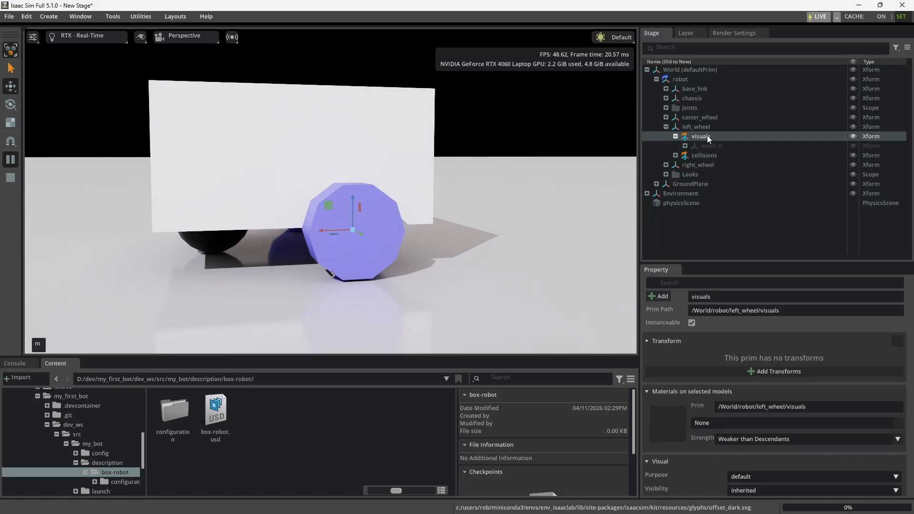
pyautogui.click(685, 146)
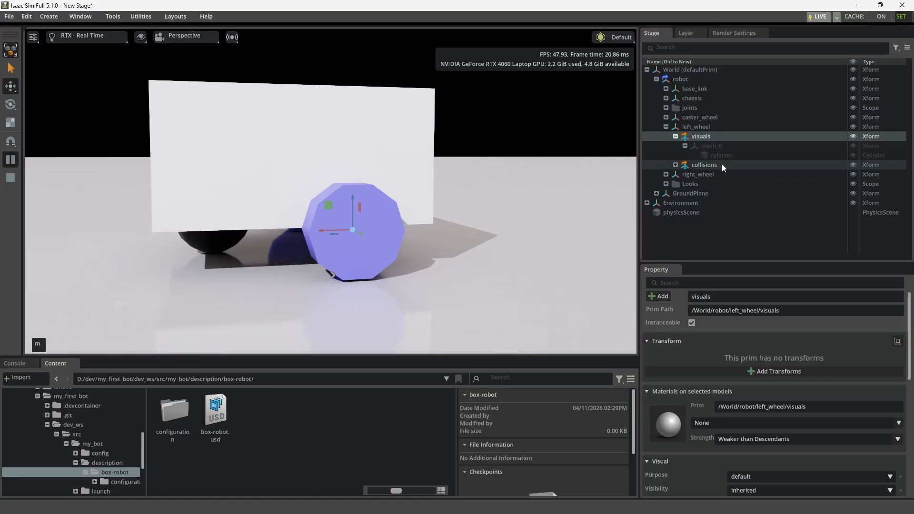
pyautogui.click(674, 165)
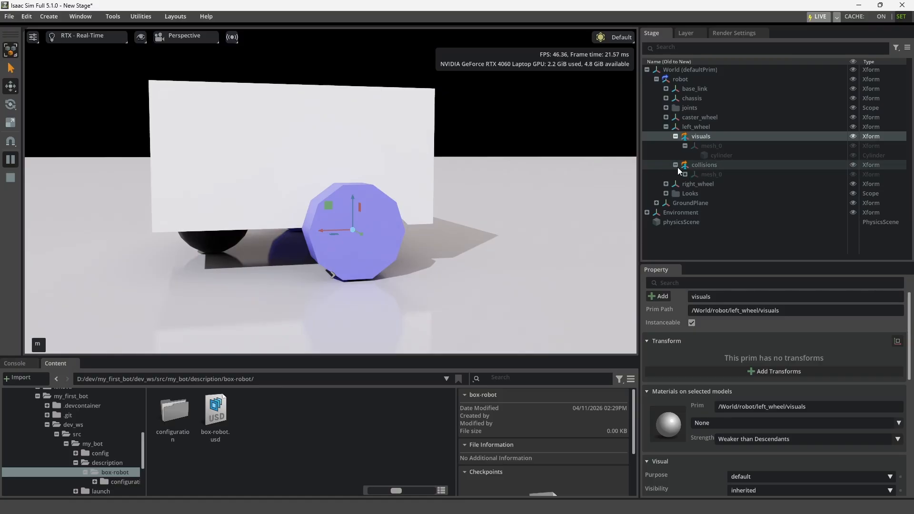
pyautogui.click(706, 164)
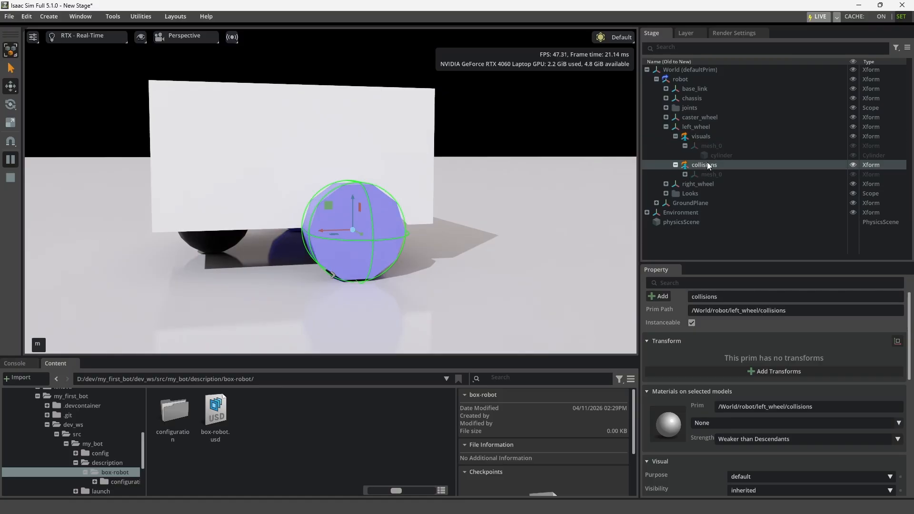
pyautogui.click(674, 165)
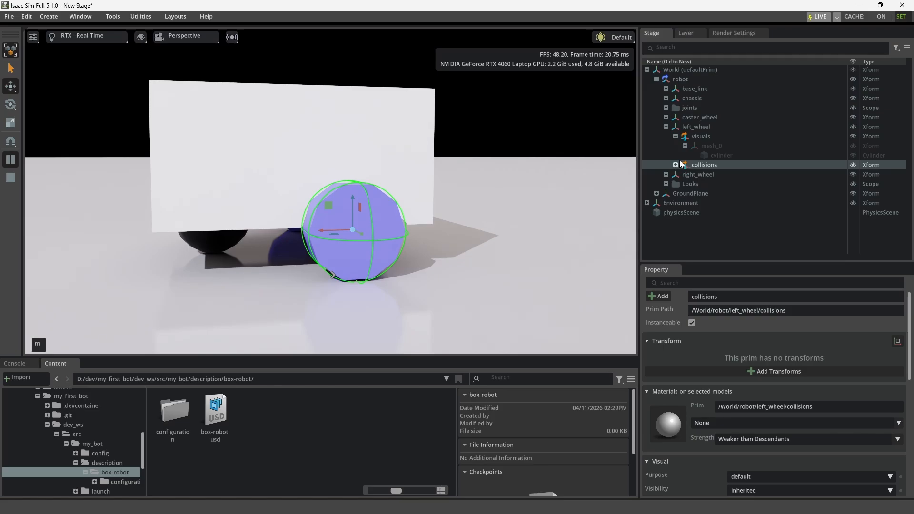
# - Compare the left wheel's visual shape with its collision shape in the viewport
pyautogui.click(675, 136)
pyautogui.click(708, 136)
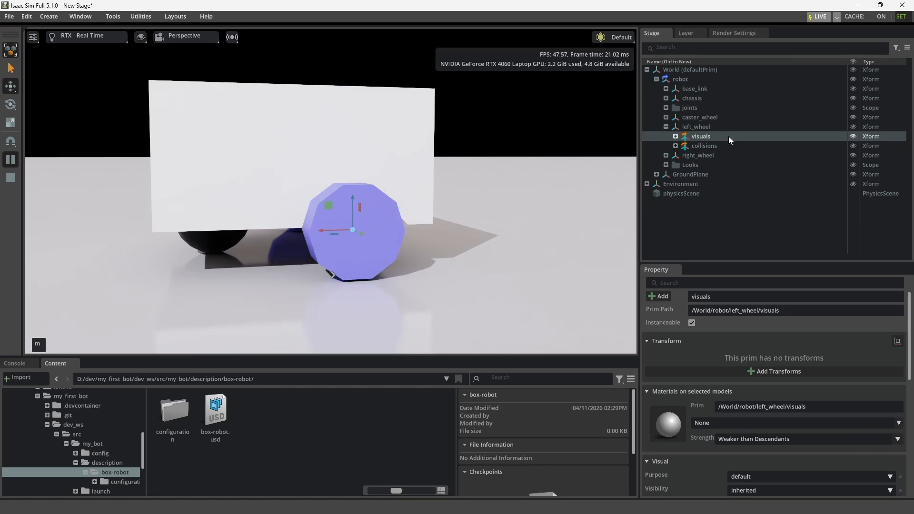
pyautogui.click(720, 145)
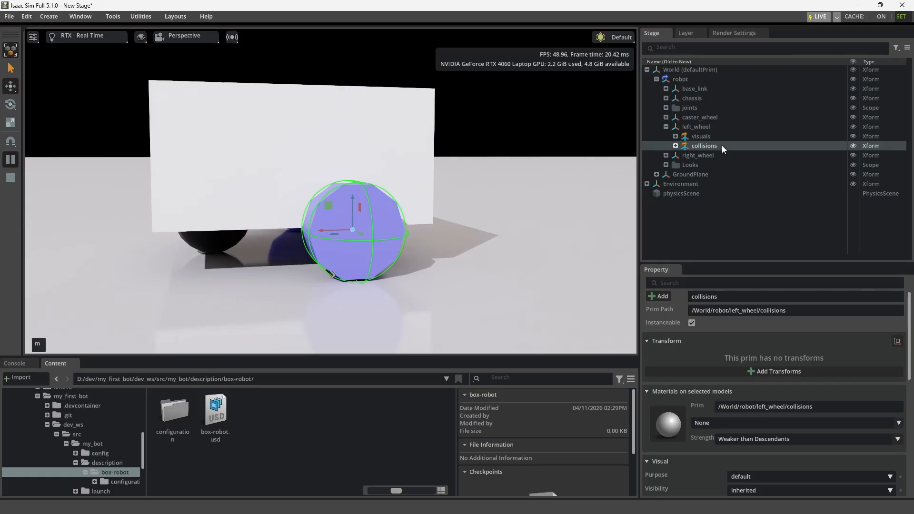
pyautogui.click(704, 124)
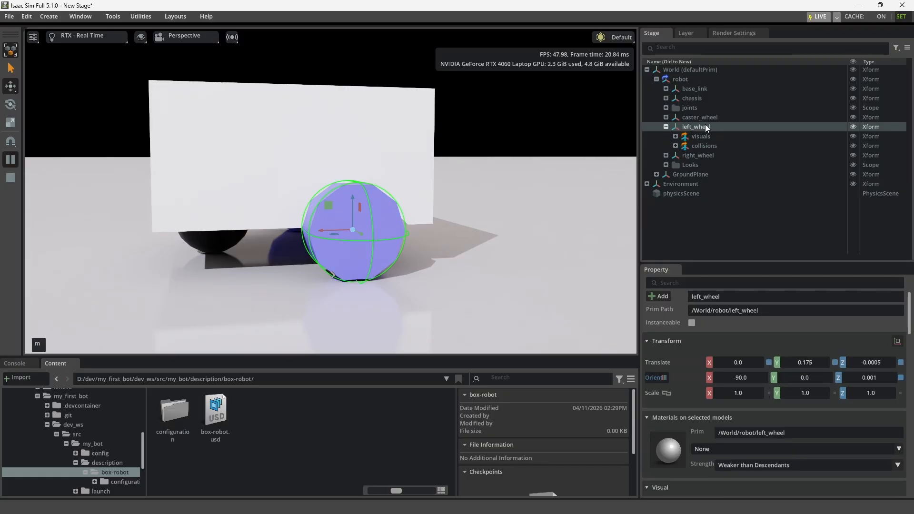
pyautogui.click(708, 137)
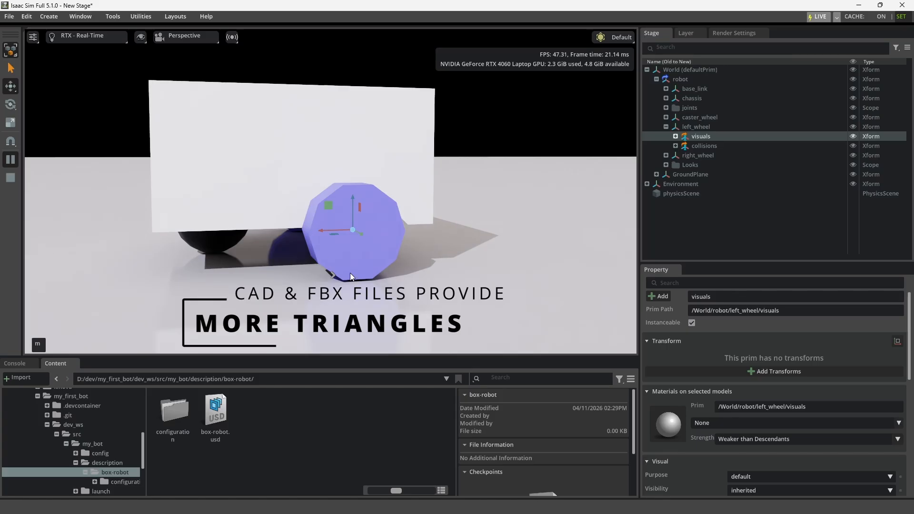
pyautogui.click(704, 145)
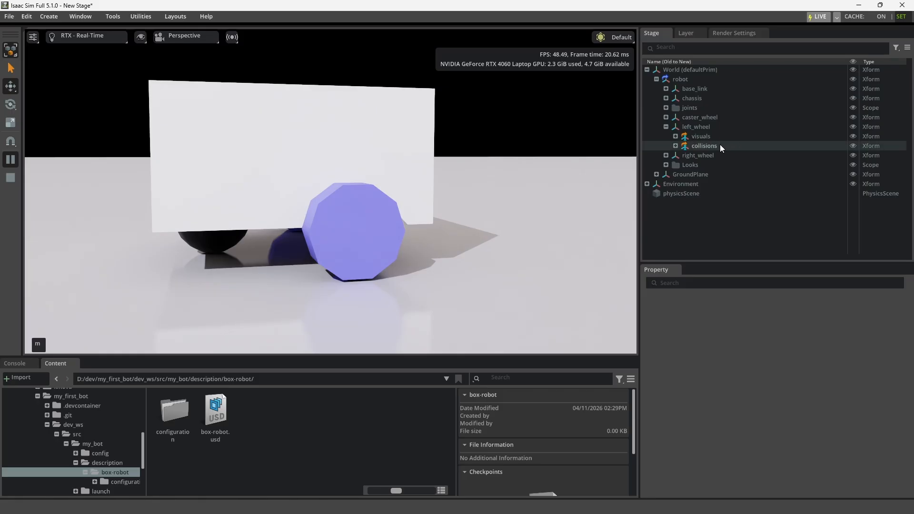
# - Set the angular drive target velocity of left_wheel_joint to 400 degrees per second
pyautogui.click(665, 107)
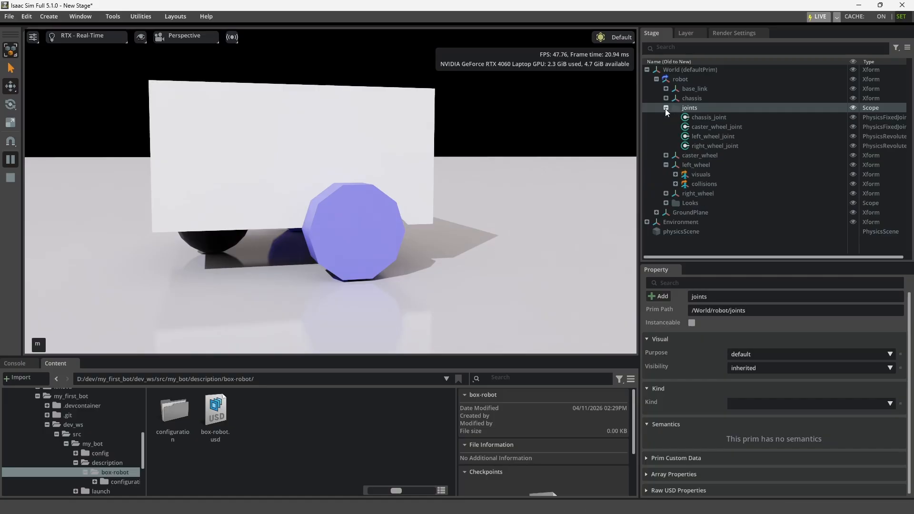
pyautogui.click(704, 137)
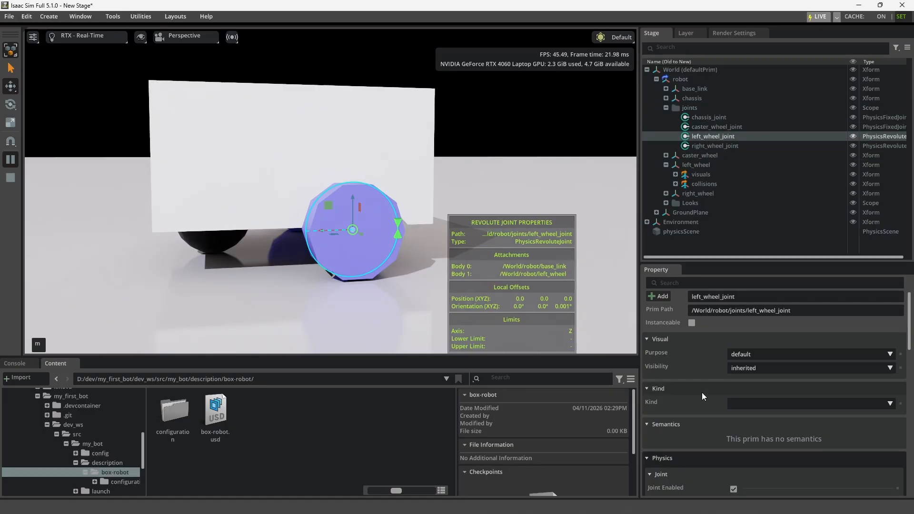
pyautogui.scroll(-10, 701, 392)
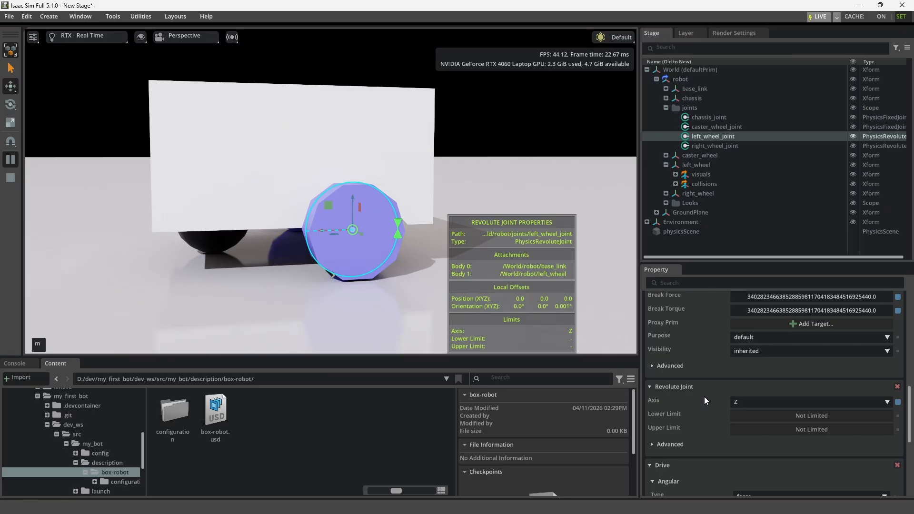
pyautogui.scroll(-5, 704, 396)
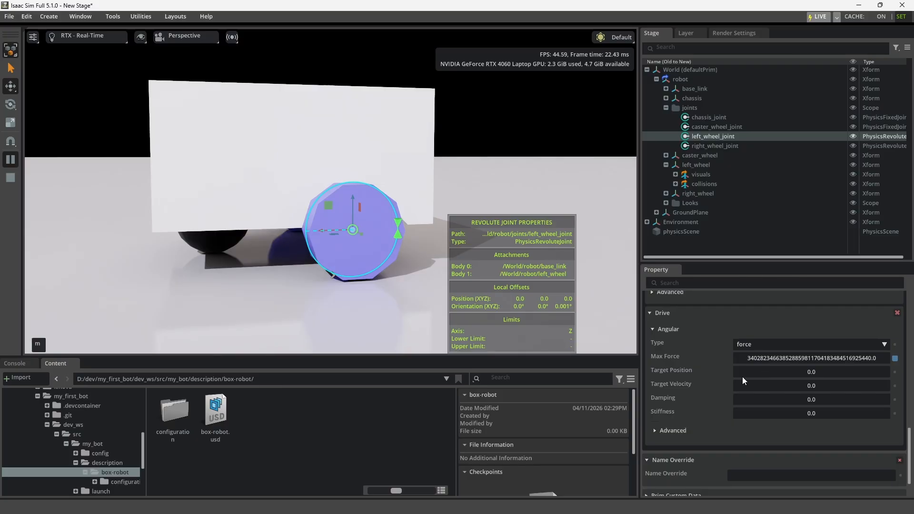
pyautogui.doubleClick(813, 386)
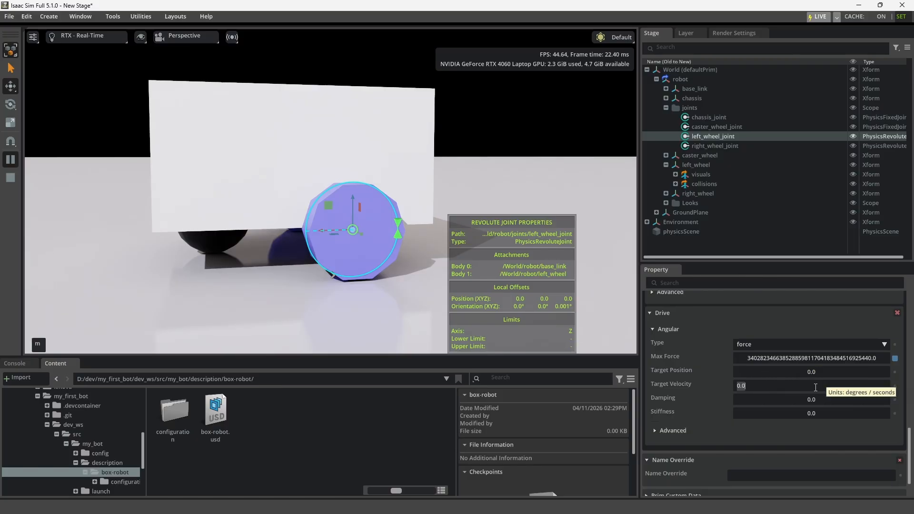
pyautogui.write('400')
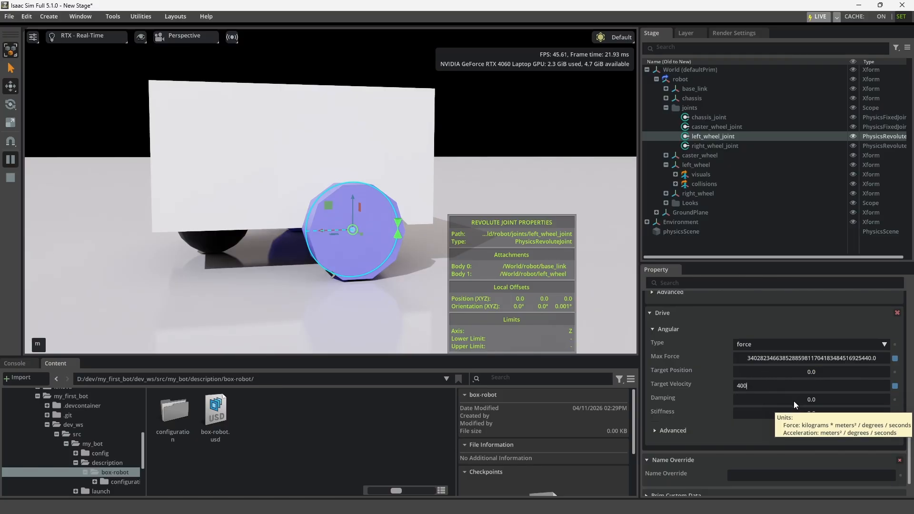
pyautogui.press('Return')
# - Set the angular drive damping of left_wheel_joint to 1000 and watch how the robot moves on the ground plane
pyautogui.scroll(-2, 793, 400)
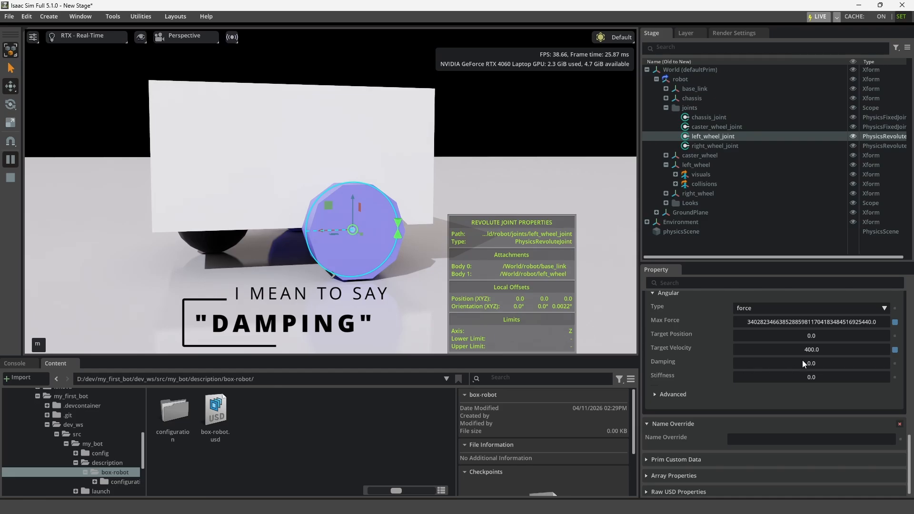
pyautogui.doubleClick(821, 363)
pyautogui.write('1')
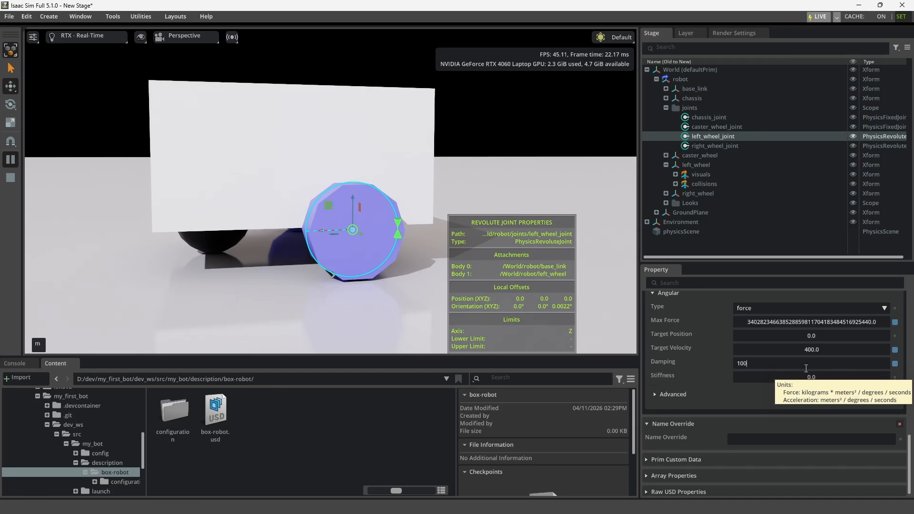
pyautogui.write('000')
pyautogui.click(795, 401)
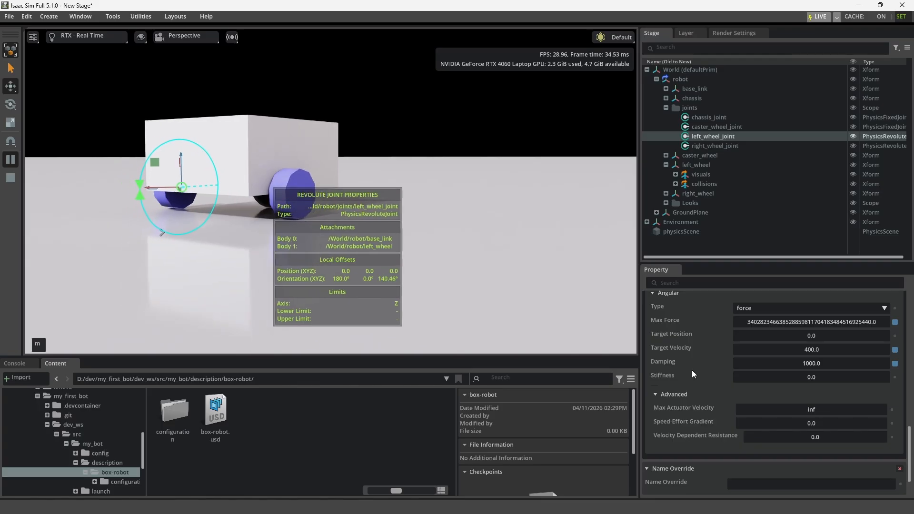
pyautogui.click(686, 247)
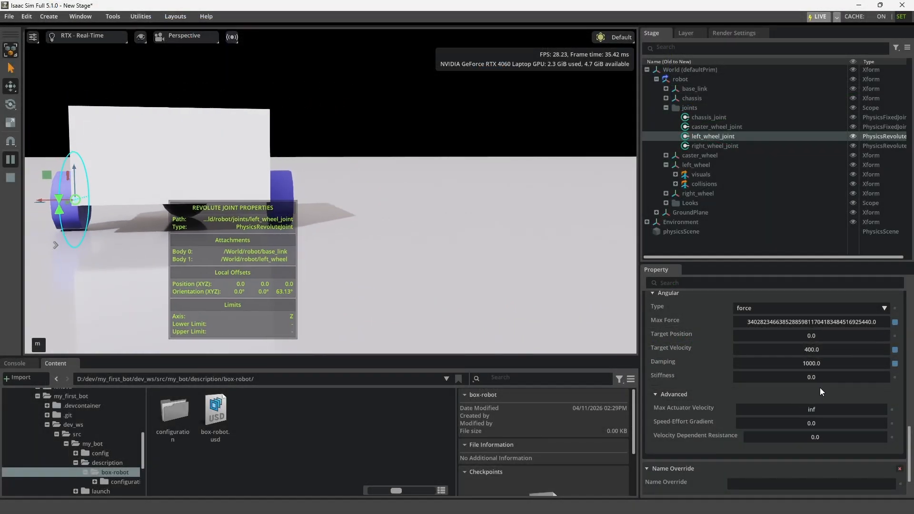
pyautogui.click(685, 247)
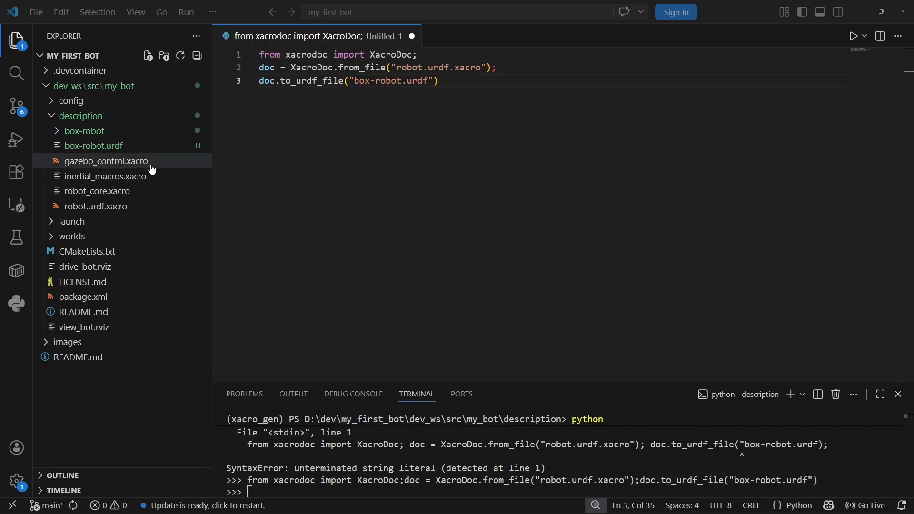
# - Switch to Visual Studio Code and inspect box-robot.urdf and the box-robot folder's box-robot.usd
pyautogui.click(112, 152)
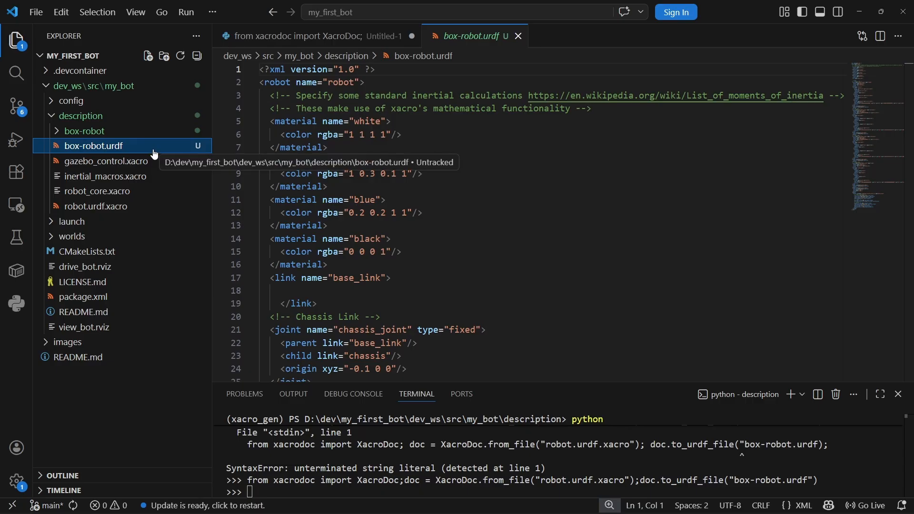
pyautogui.click(75, 134)
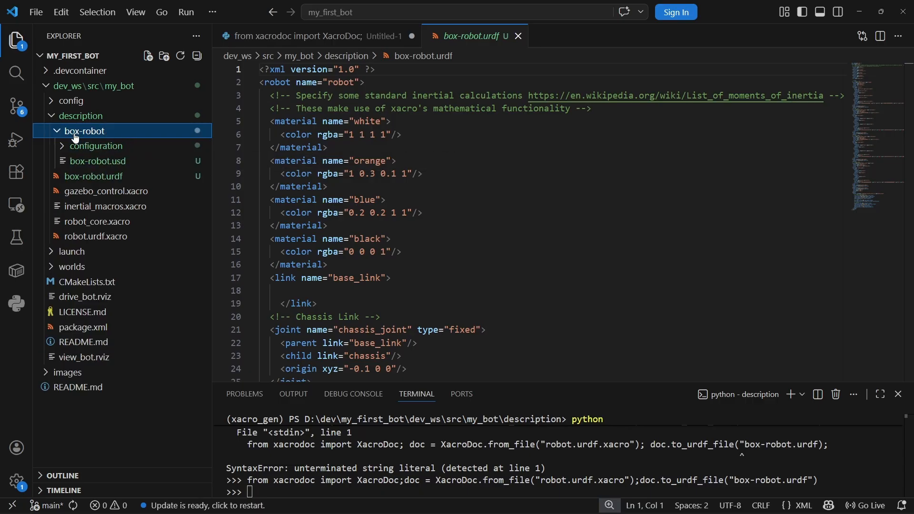
pyautogui.click(90, 160)
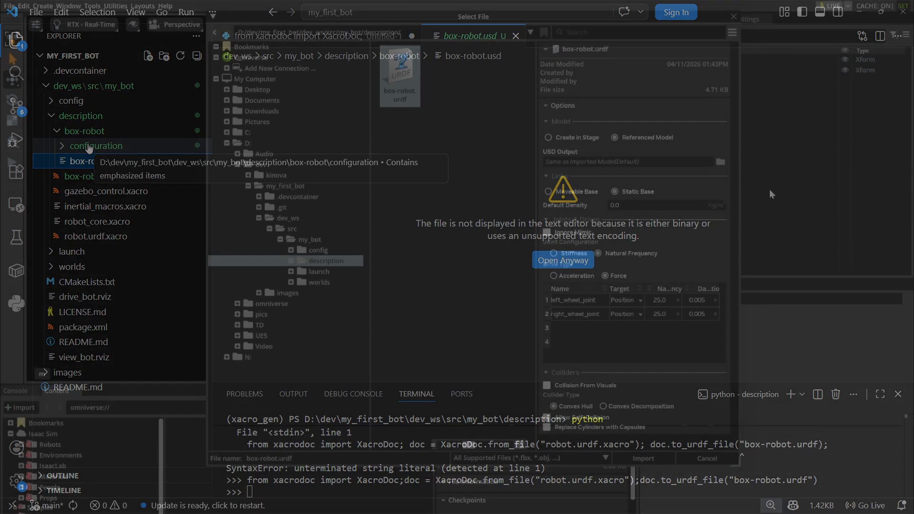